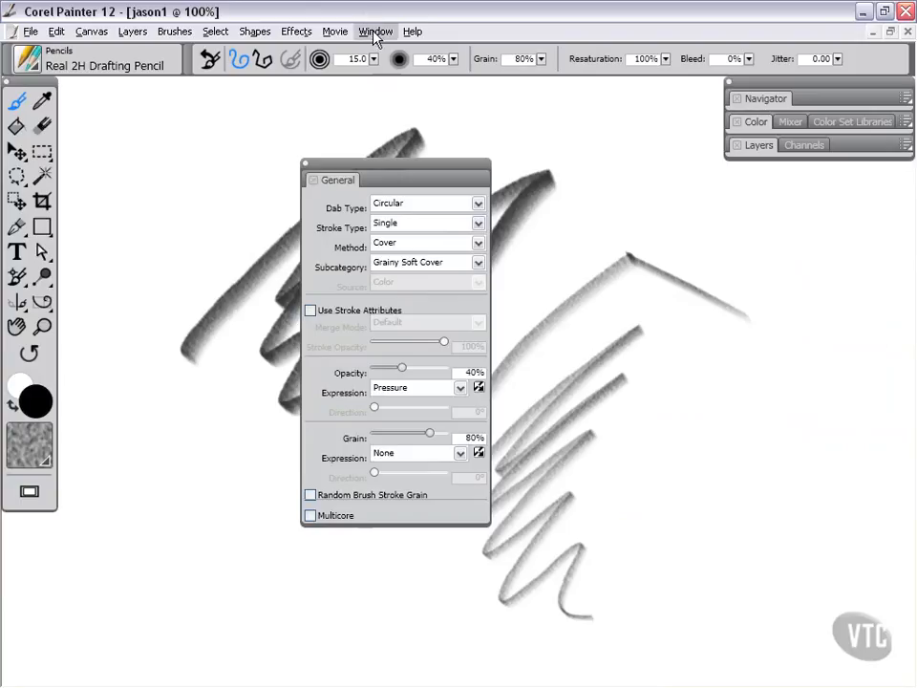
Step: Open the Dab Profile brush control panel
left_click(376, 31)
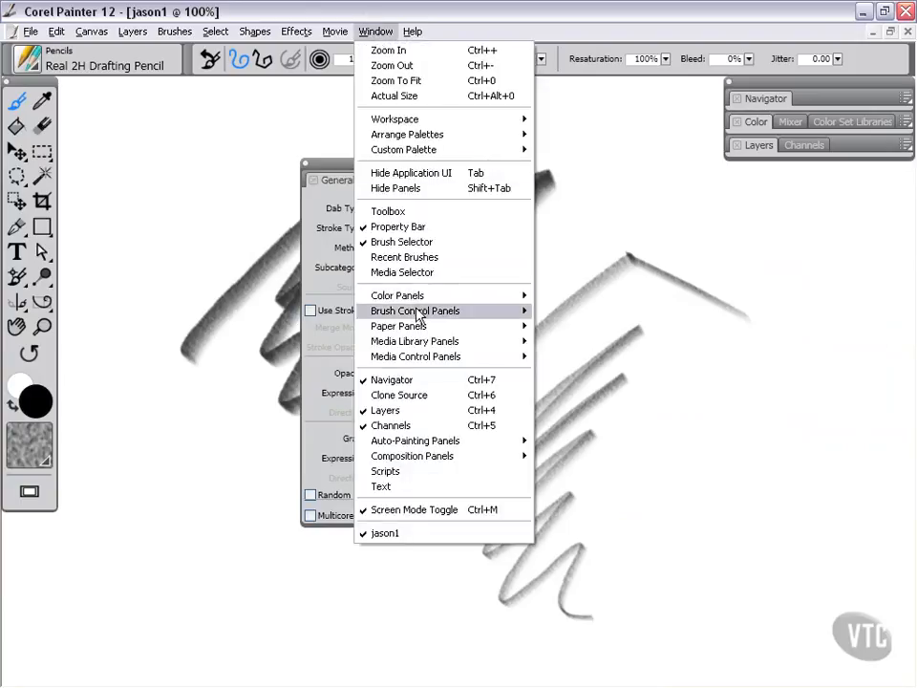
mouse_move(523, 310)
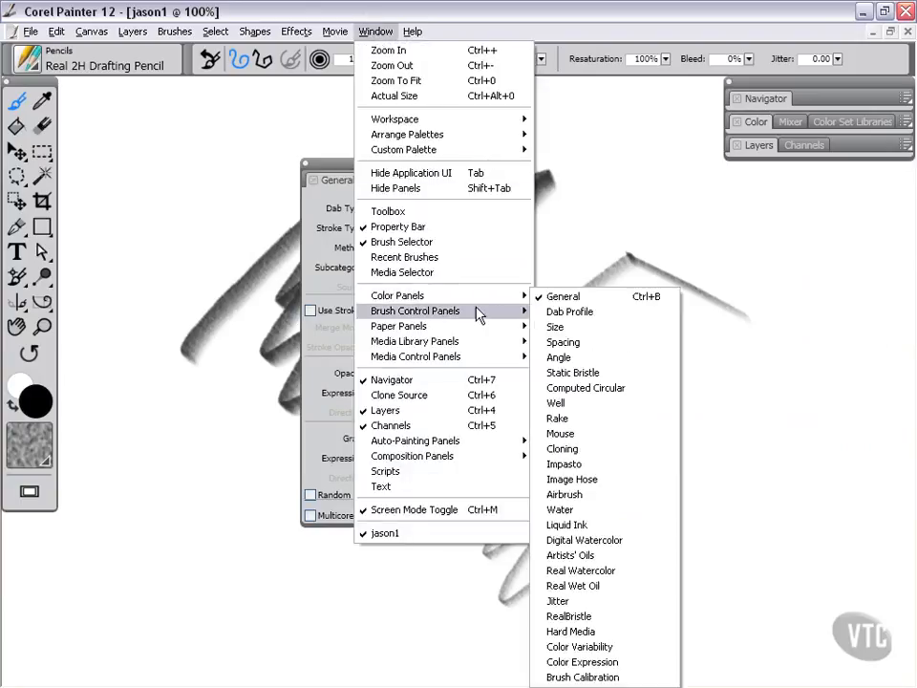
left_click(568, 315)
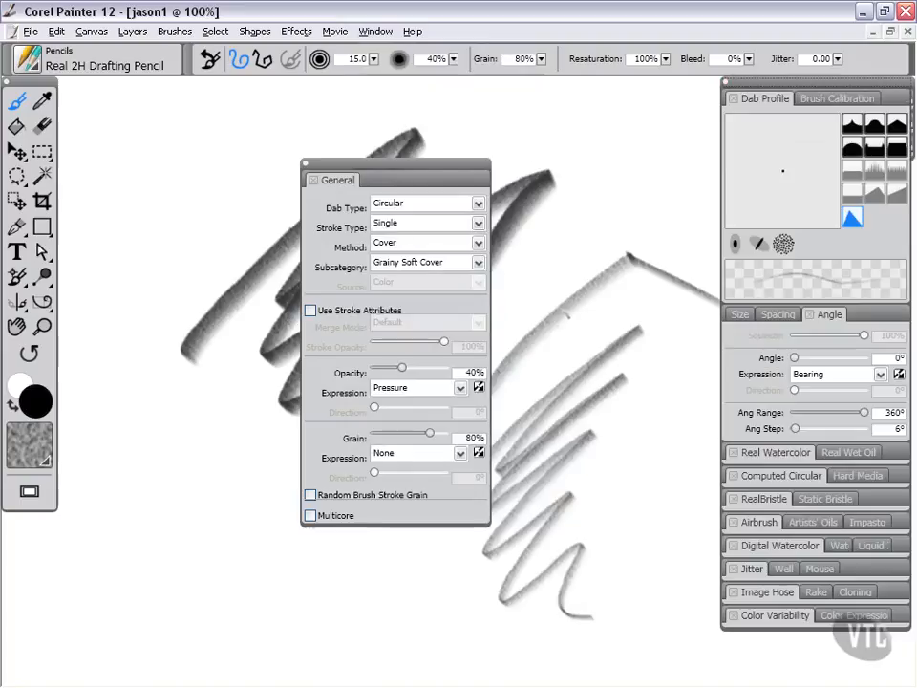
Step: Move the brush control panel group toward the canvas and collapse the Dab Profile panel
mouse_move(815, 86)
left_mouse_down()
mouse_move(595, 145)
mouse_move(631, 92)
left_mouse_up()
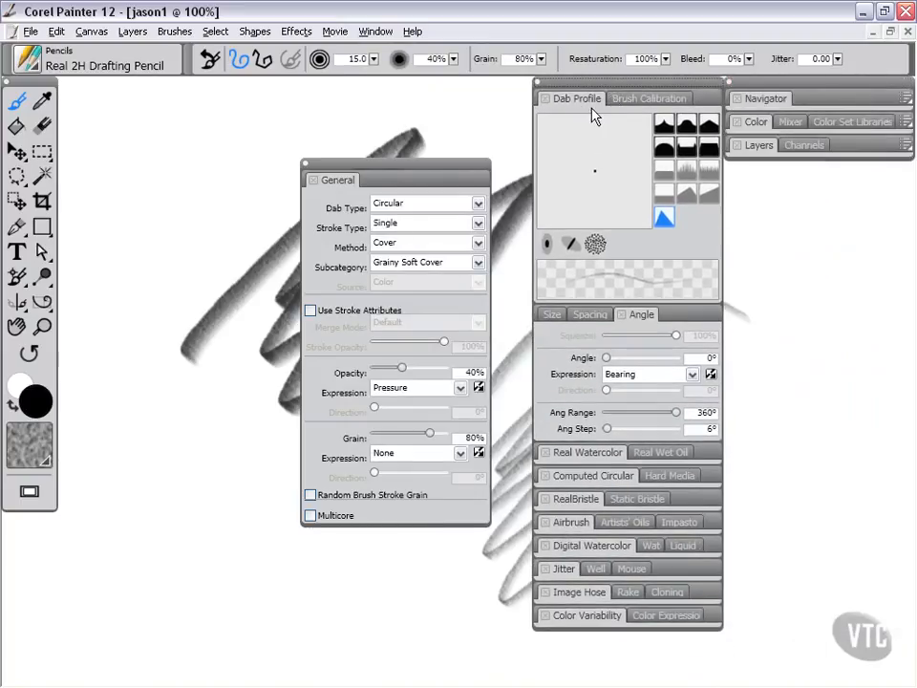
double_click(578, 99)
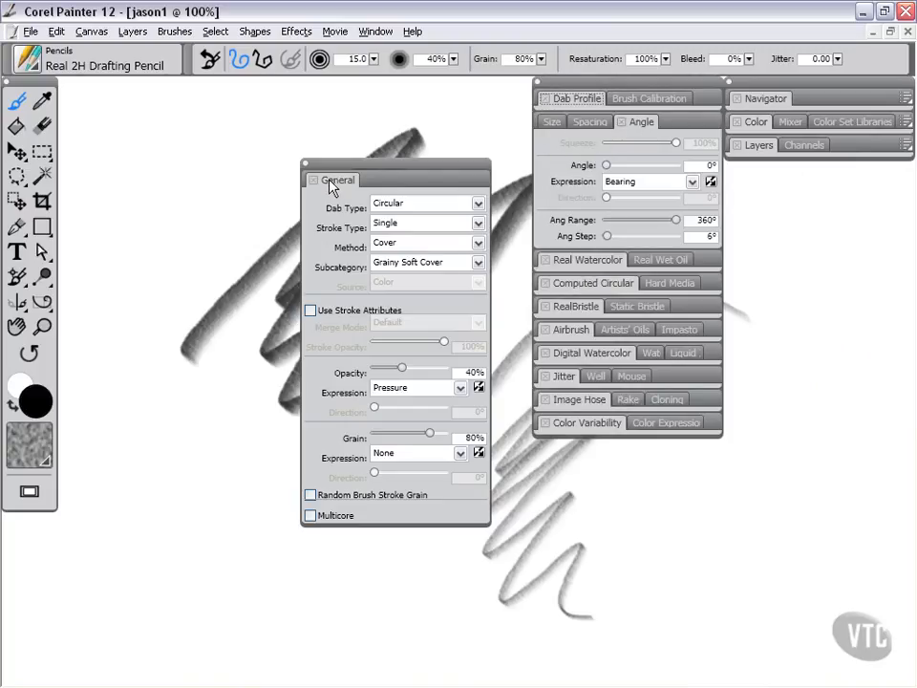
Step: Dock the floating General panel into the brush control panel group, stacking it with Size, Spacing and Angle
left_click_drag(332, 187, 548, 131)
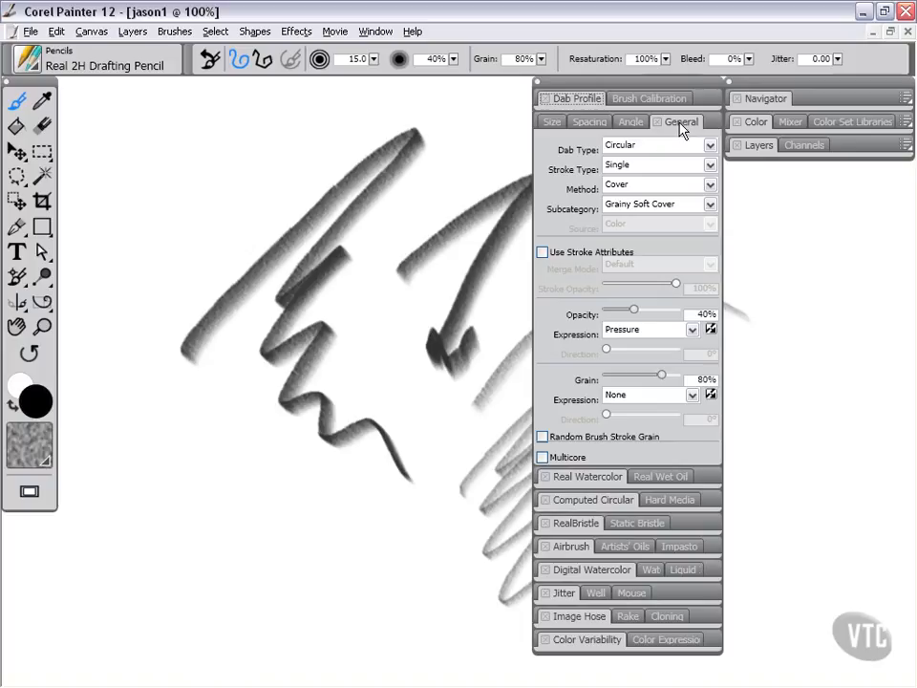
mouse_move(705, 123)
left_mouse_down()
mouse_move(578, 148)
mouse_move(312, 175)
mouse_move(525, 148)
mouse_move(559, 114)
left_mouse_up()
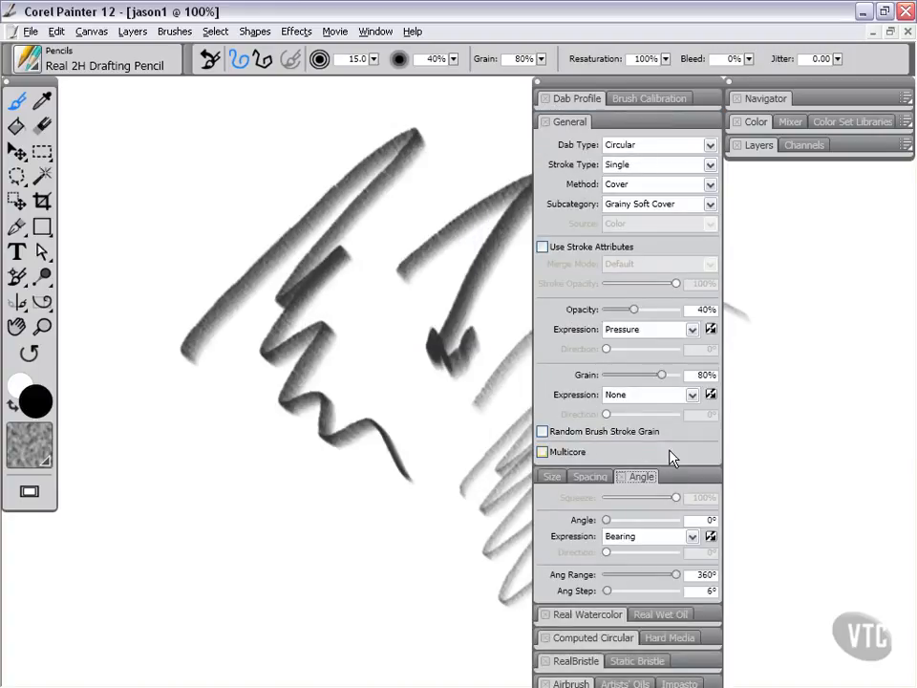
mouse_move(571, 127)
left_mouse_down()
mouse_move(640, 475)
mouse_move(625, 492)
mouse_move(640, 476)
left_mouse_up()
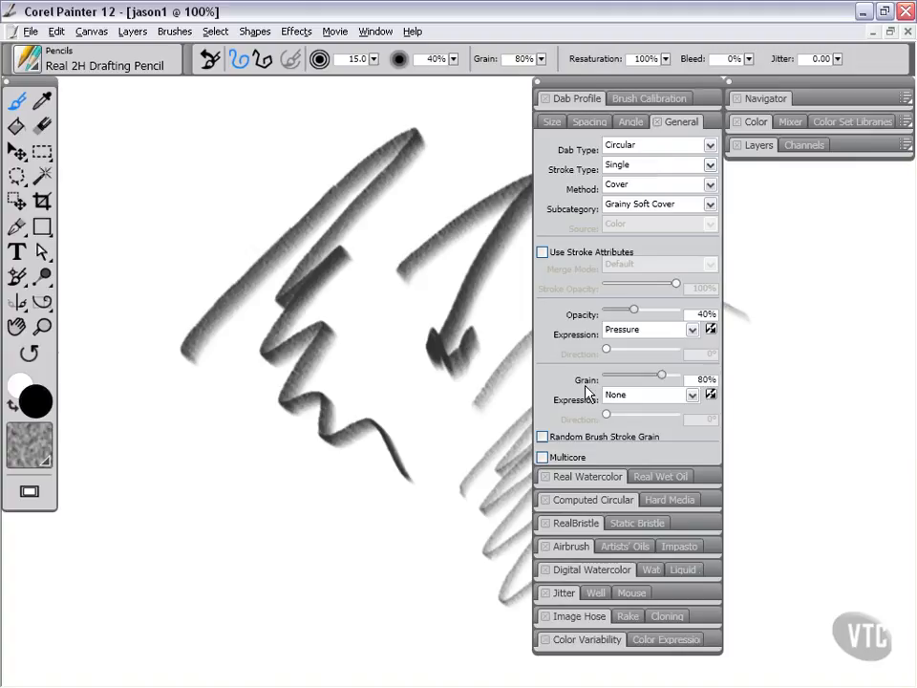
Step: Close the brush control panel group including the General panel
left_click(686, 122)
left_click(539, 84)
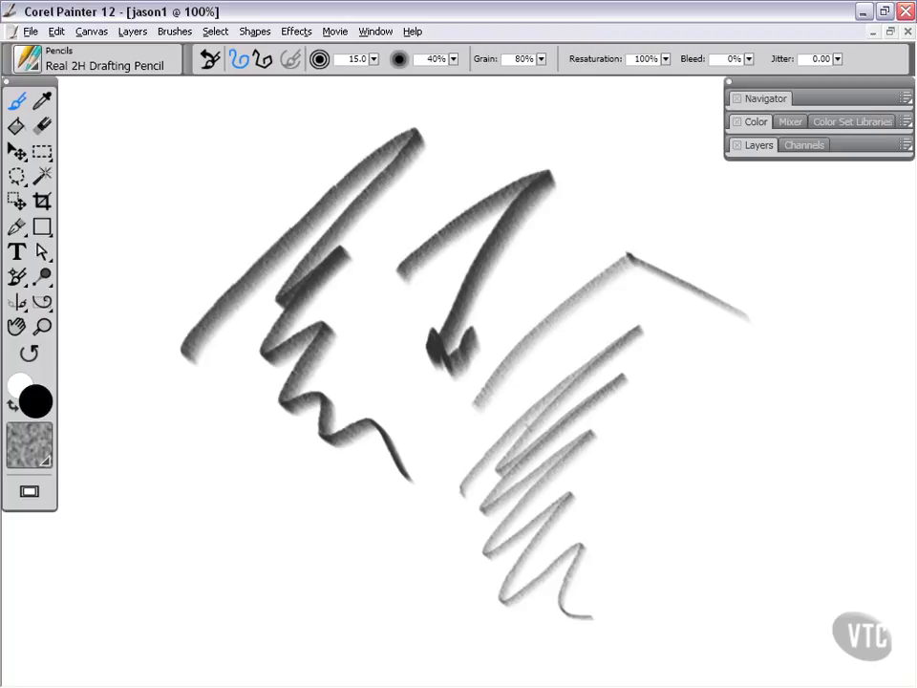
Step: Select the entire canvas and clear all existing strokes from it
left_click(215, 32)
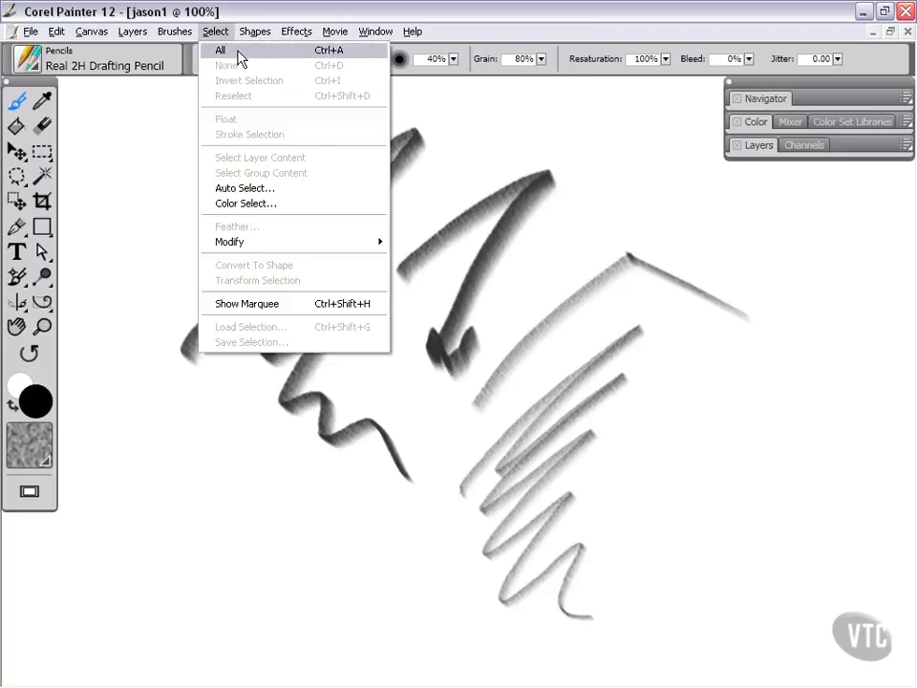
left_click(299, 55)
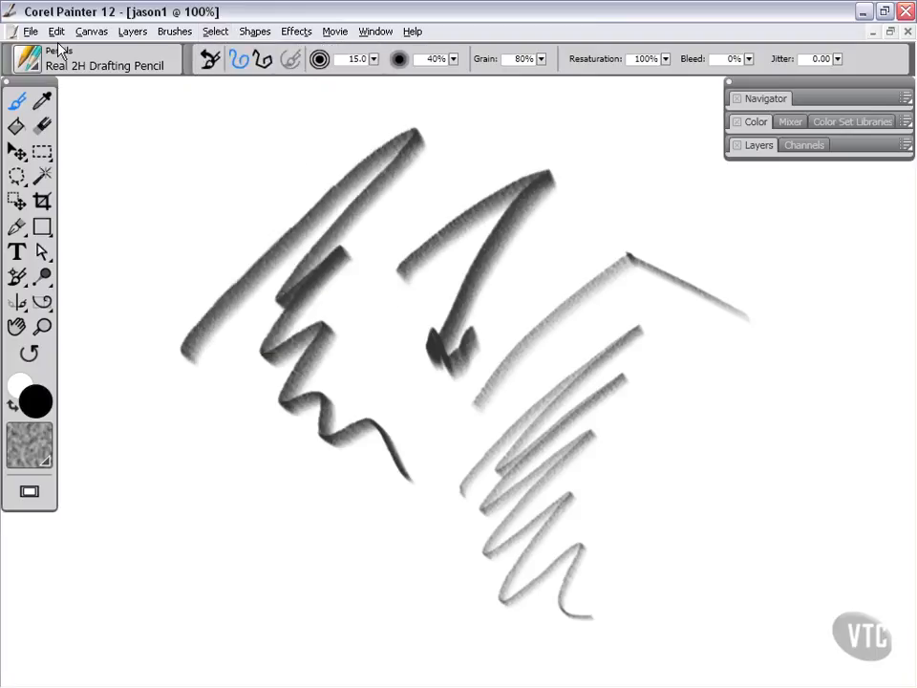
left_click(56, 31)
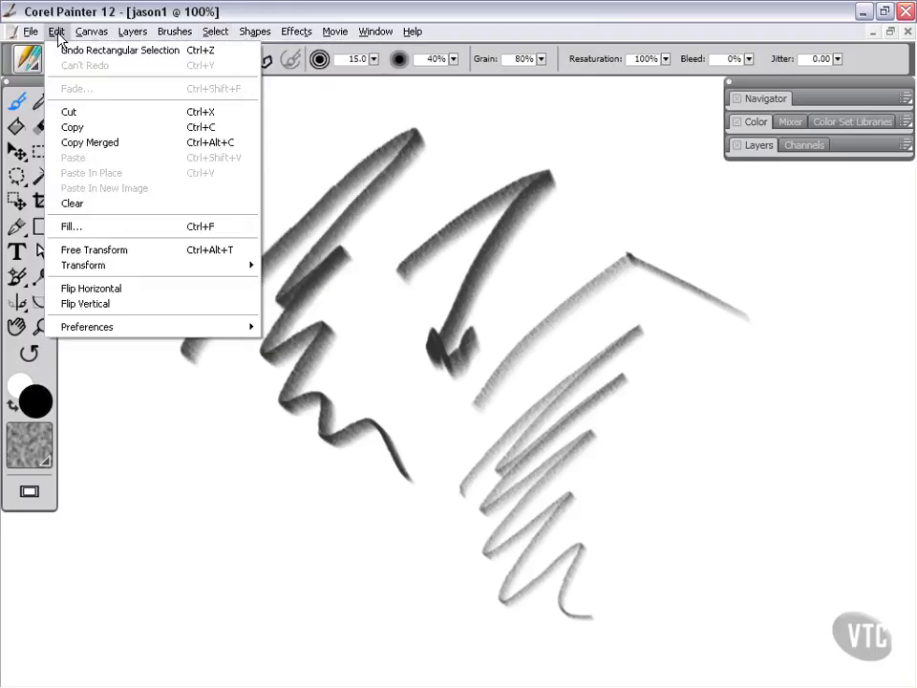
left_click(81, 208)
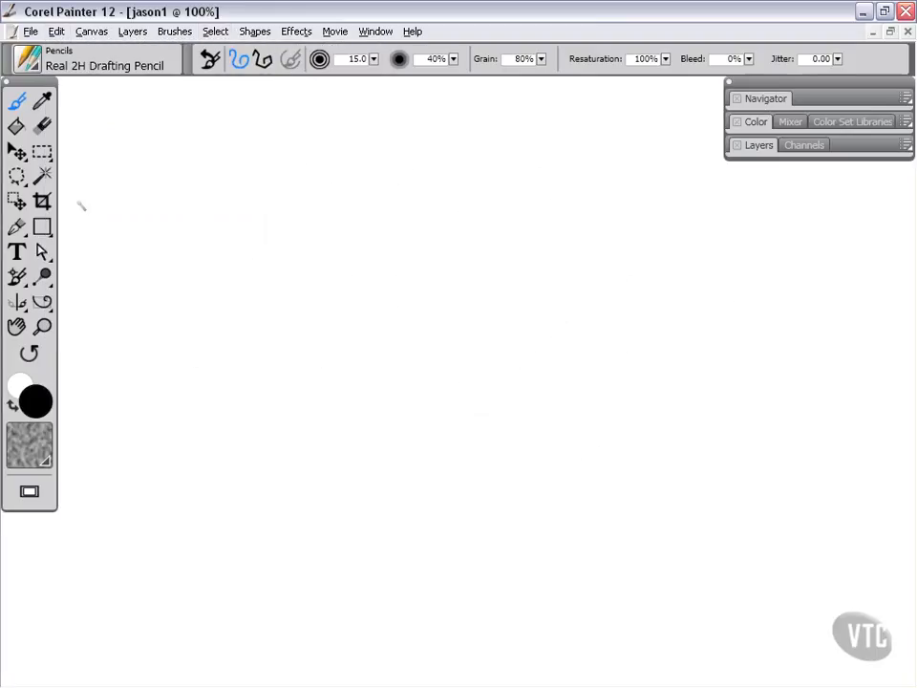
Step: Hide the selection marquee around the canvas
left_click(216, 34)
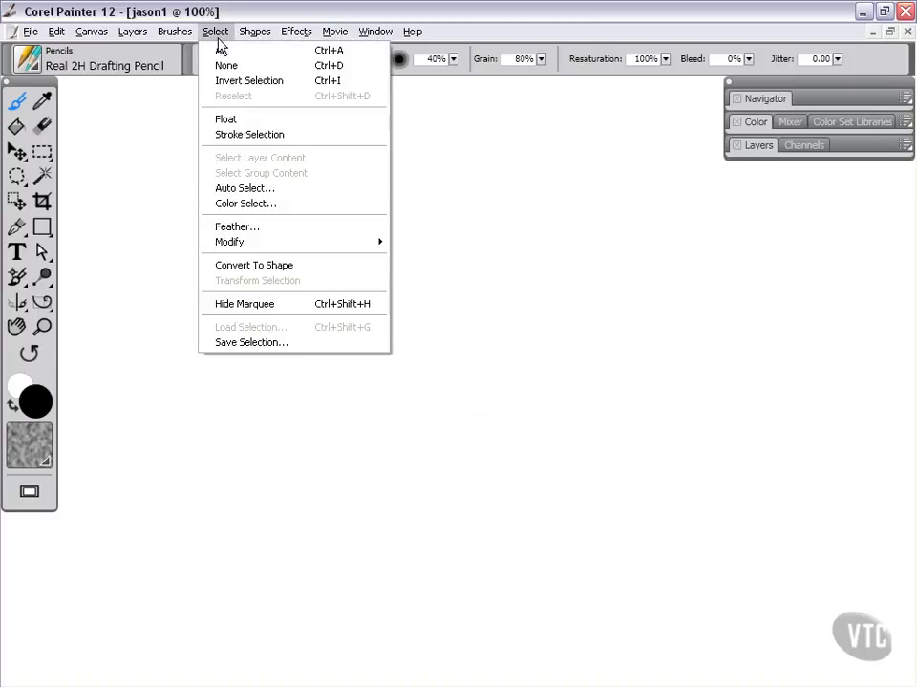
left_click(526, 8)
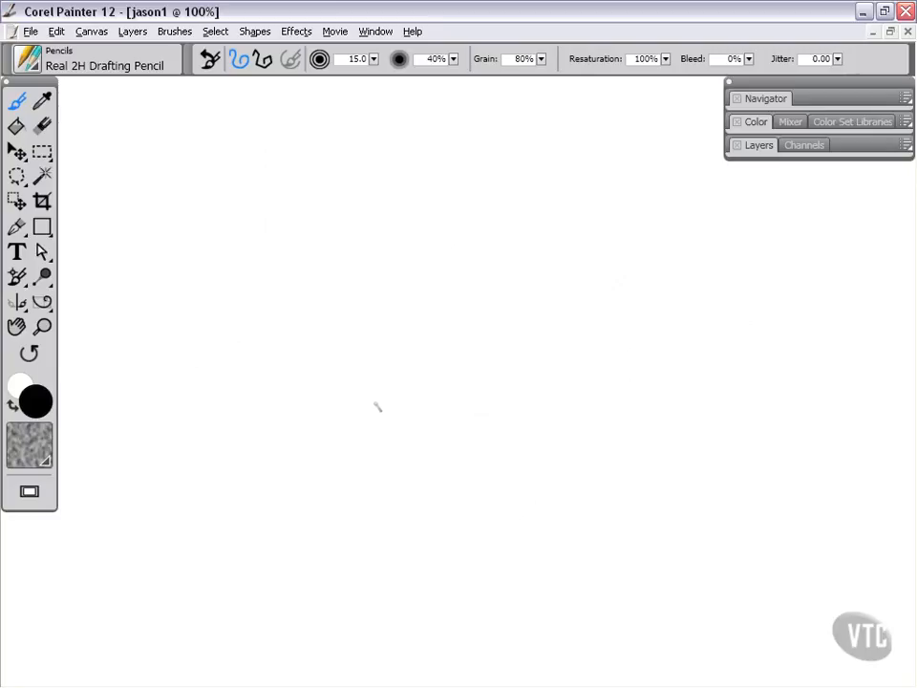
key("space")
left_click_drag(319, 448, 520, 249)
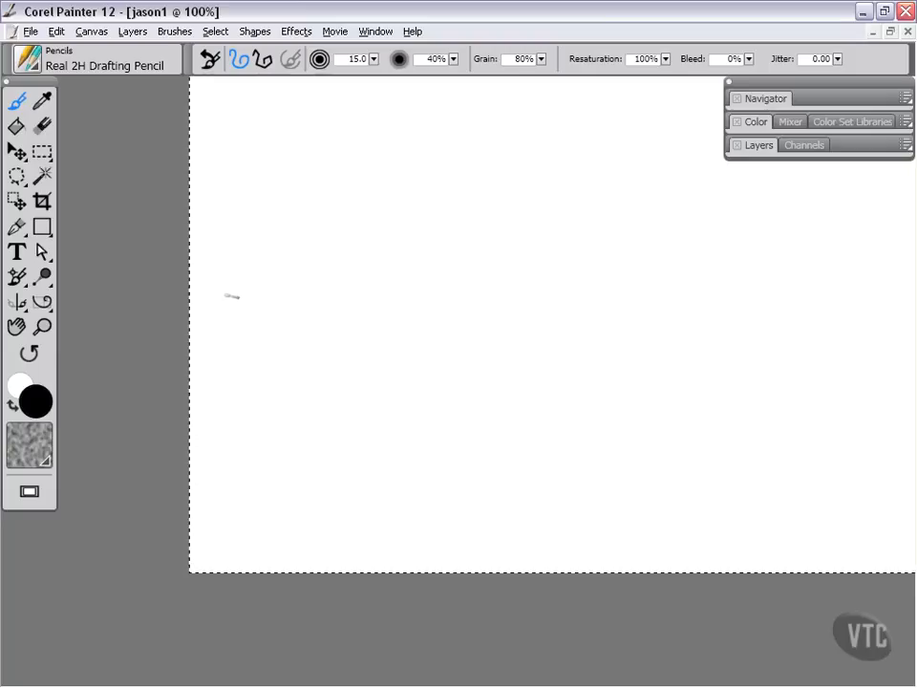
left_click(219, 34)
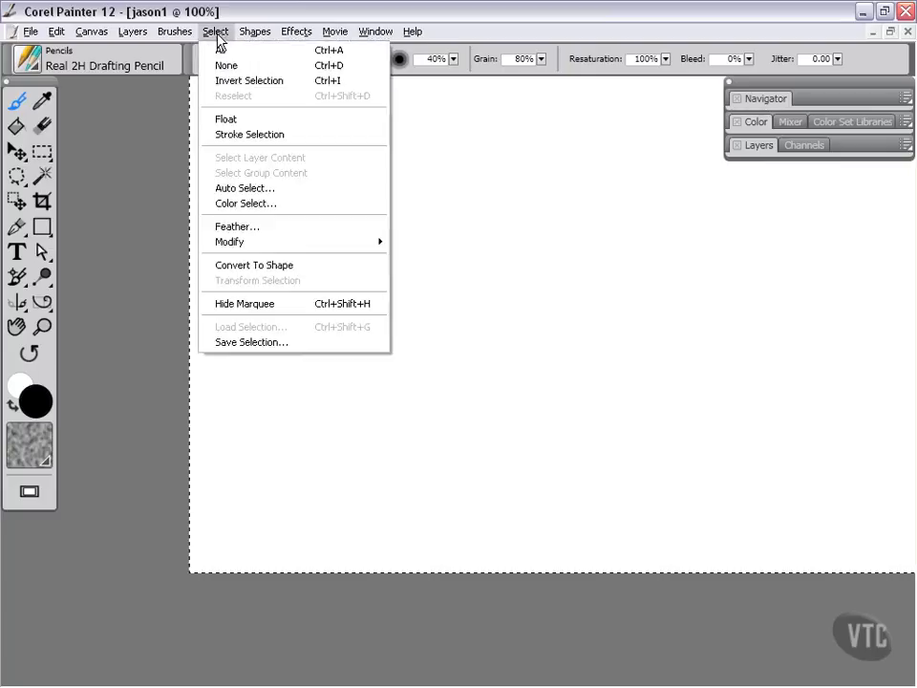
left_click(254, 304)
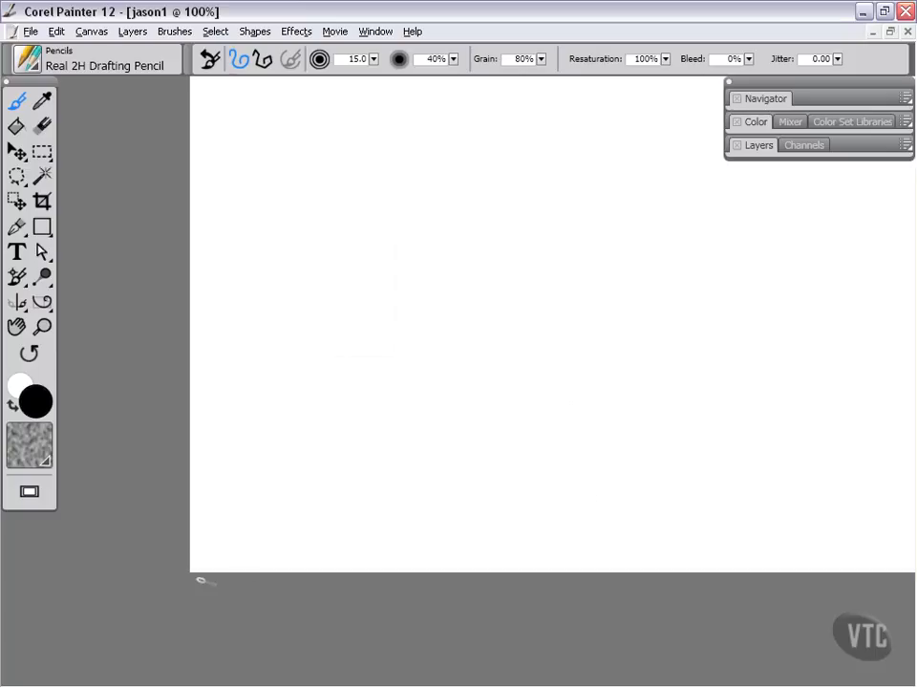
Step: Scribble two black strokes across the canvas with the Real 2H Drafting Pencil
key("space")
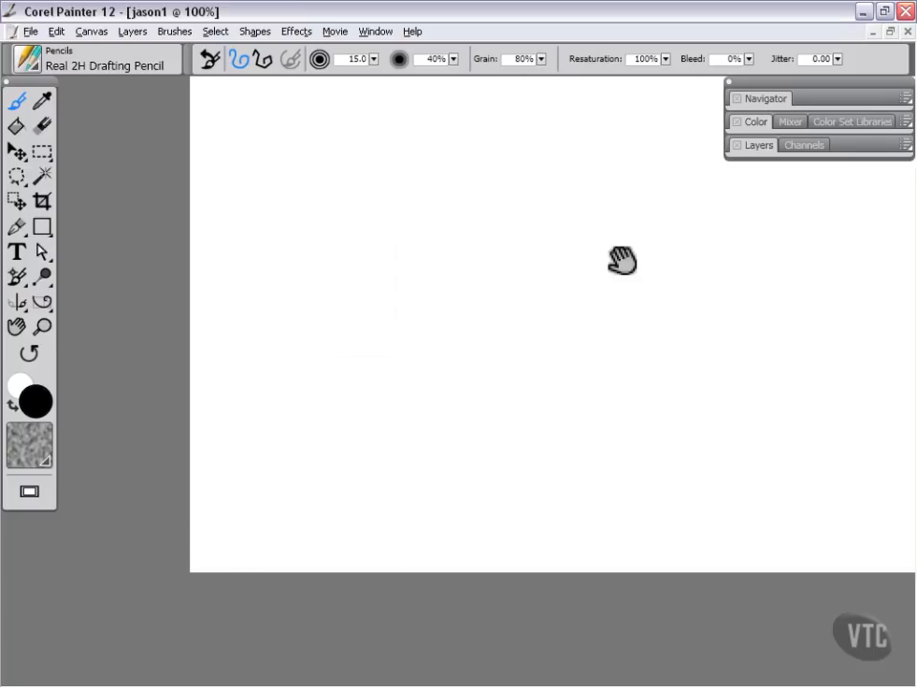
mouse_move(622, 260)
left_mouse_down()
mouse_move(493, 330)
mouse_move(496, 344)
left_mouse_up()
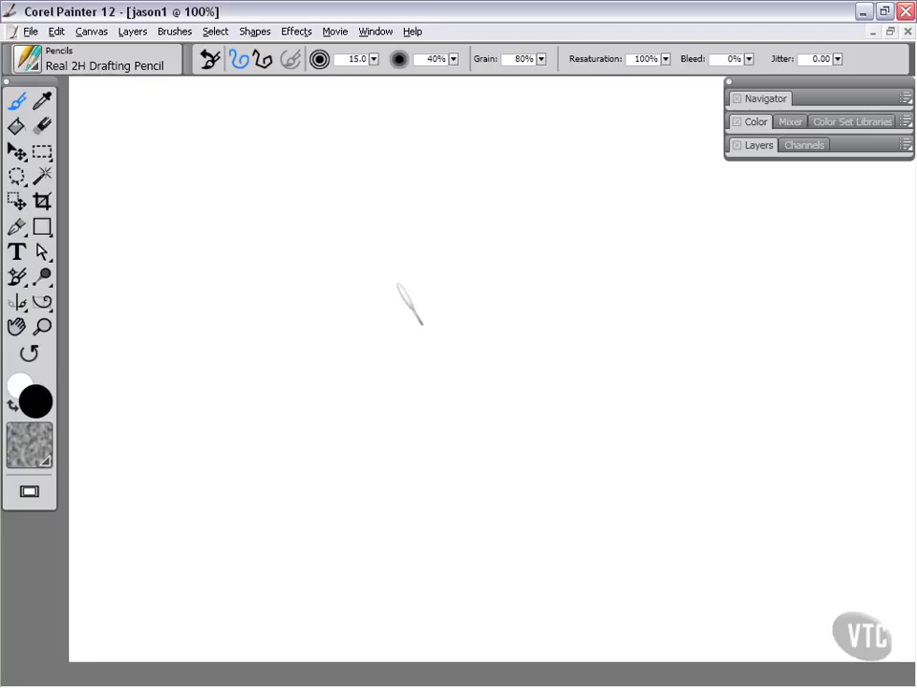
mouse_move(318, 316)
left_mouse_down()
mouse_move(541, 221)
mouse_move(523, 459)
mouse_move(549, 475)
left_mouse_up()
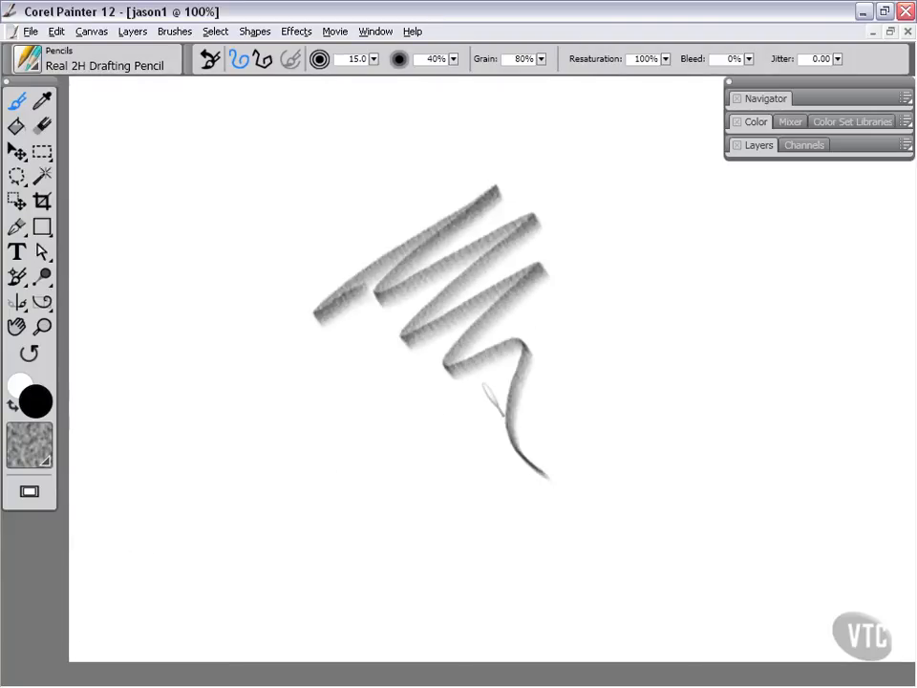
mouse_move(308, 457)
left_mouse_down()
mouse_move(306, 256)
mouse_move(737, 430)
mouse_move(632, 204)
mouse_move(698, 150)
left_mouse_up()
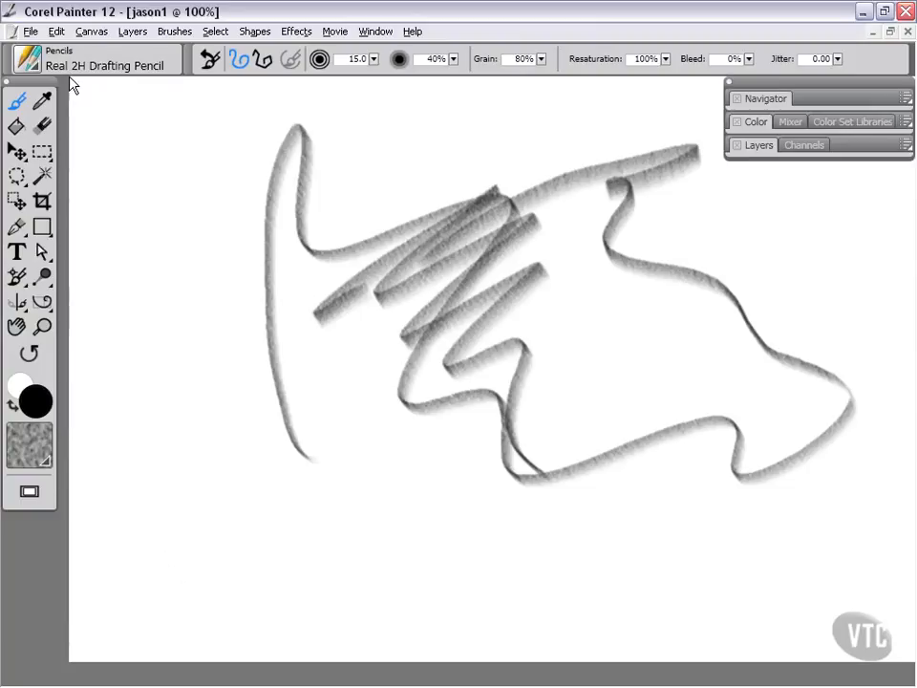
Step: Clear the canvas and sketch one new black pencil stroke
left_click(56, 31)
left_click(72, 203)
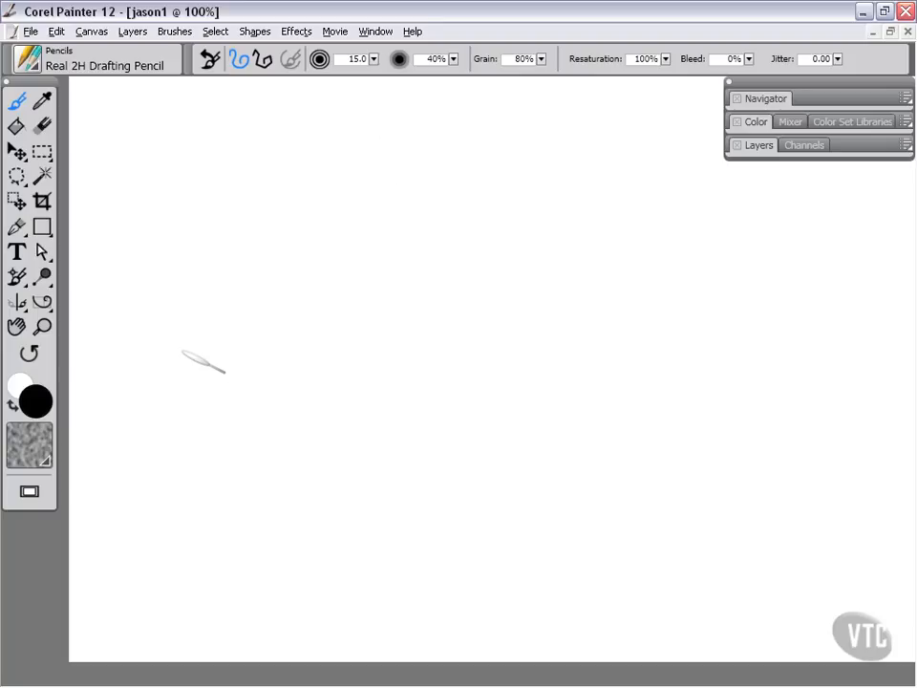
mouse_move(287, 340)
left_mouse_down()
mouse_move(401, 209)
mouse_move(434, 305)
left_mouse_up()
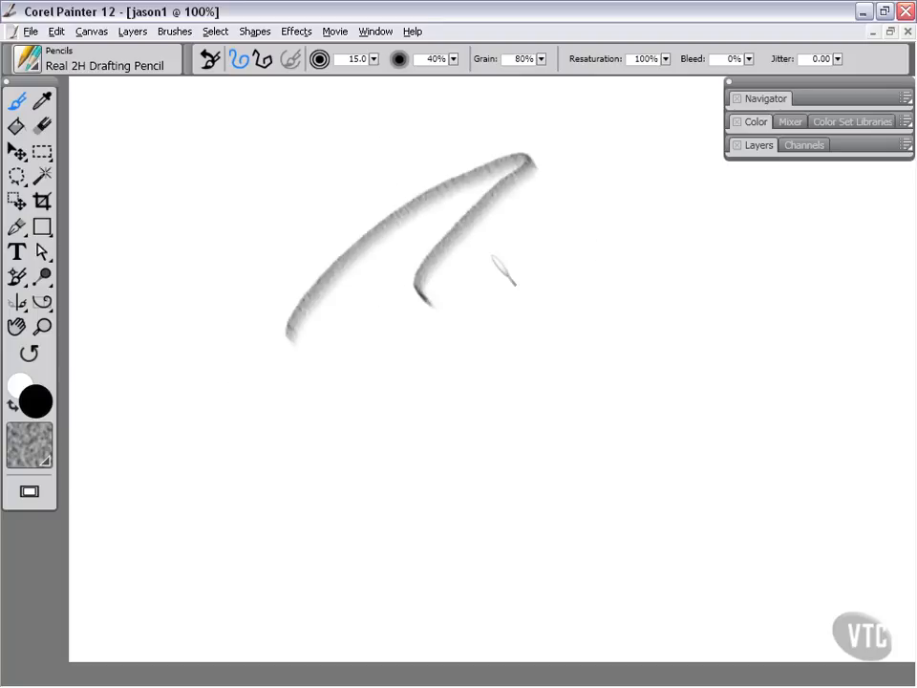
Step: Expand the Color panel and pick a blue color from the temporary on-canvas color wheel
left_click(758, 123)
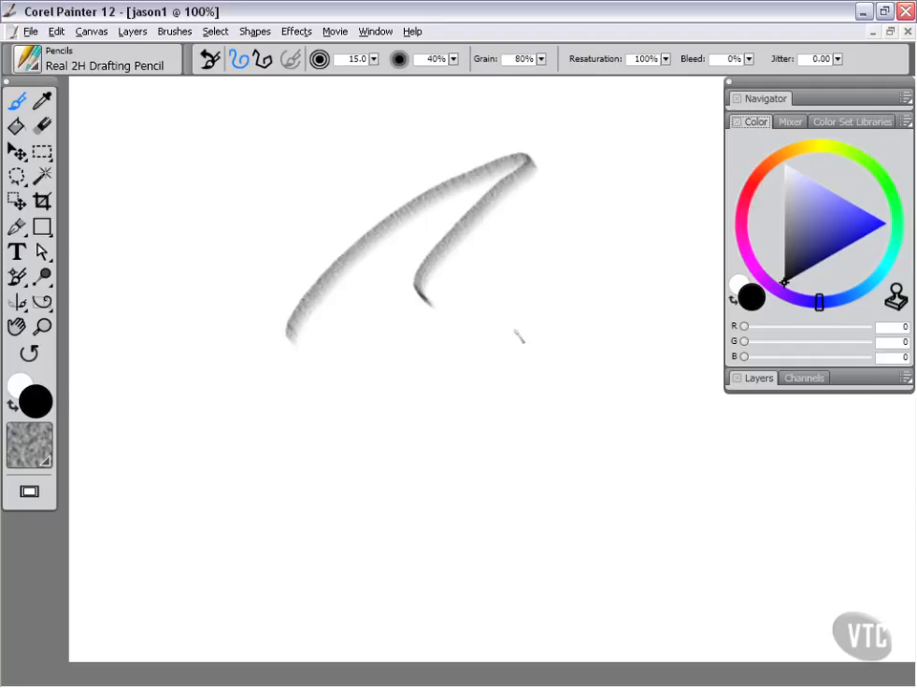
key("ctrl+alt+1")
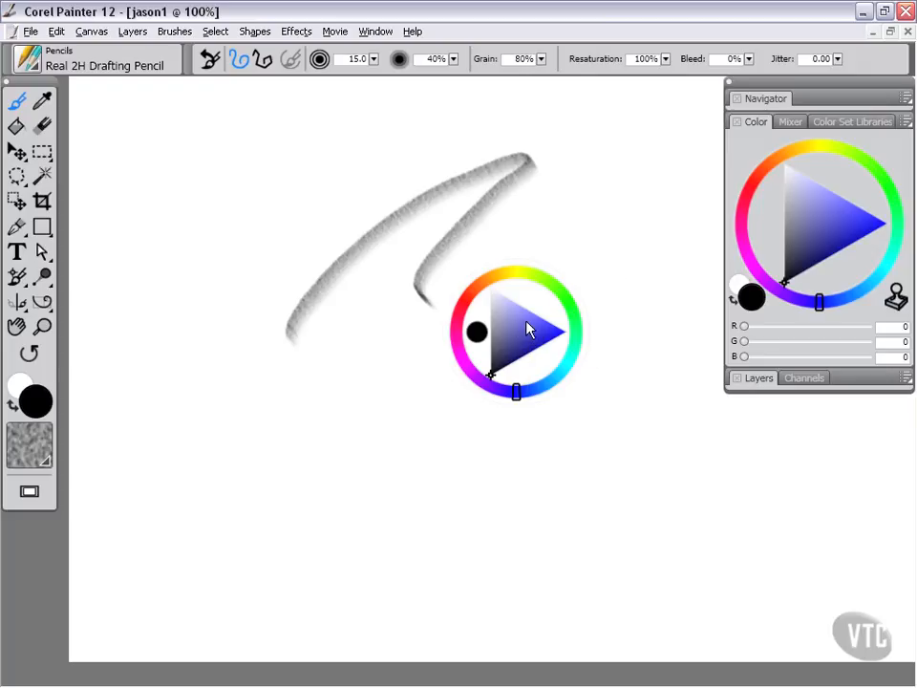
left_click(528, 323)
Step: Scribble two blue pencil strokes on the canvas
mouse_move(247, 296)
left_mouse_down()
mouse_move(332, 179)
mouse_move(289, 271)
mouse_move(400, 369)
left_mouse_up()
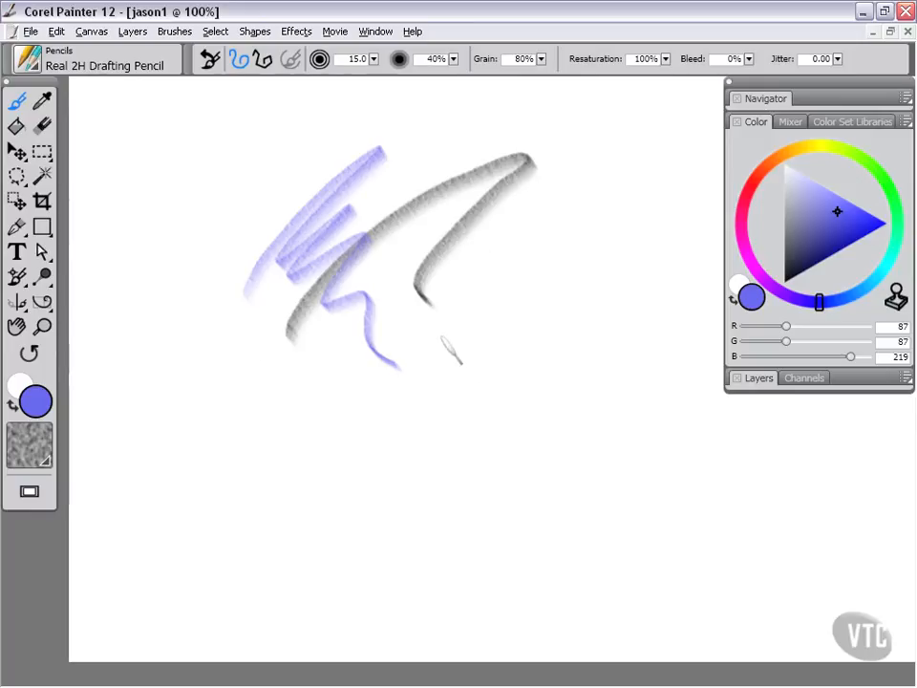
mouse_move(442, 346)
left_mouse_down()
mouse_move(502, 272)
mouse_move(529, 365)
left_mouse_up()
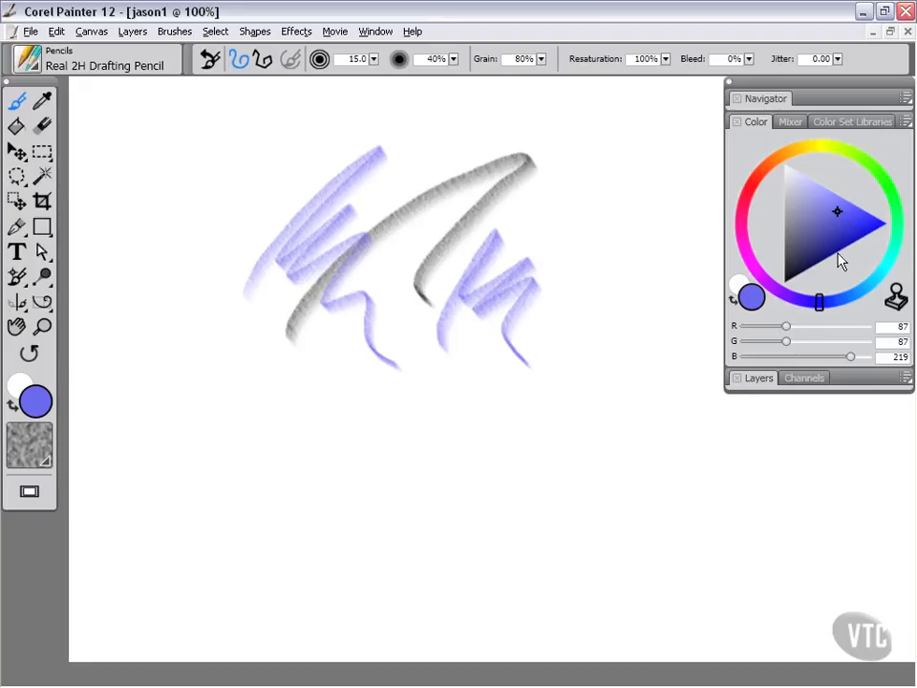
Step: Set the main color to a cyan of about R 70, G 179, B 210 using the hue ring and triangle
mouse_move(840, 211)
left_mouse_down()
mouse_move(797, 198)
mouse_move(782, 170)
mouse_move(760, 288)
mouse_move(770, 284)
mouse_move(782, 170)
mouse_move(801, 204)
mouse_move(844, 199)
mouse_move(812, 242)
mouse_move(842, 226)
mouse_move(815, 223)
left_mouse_up()
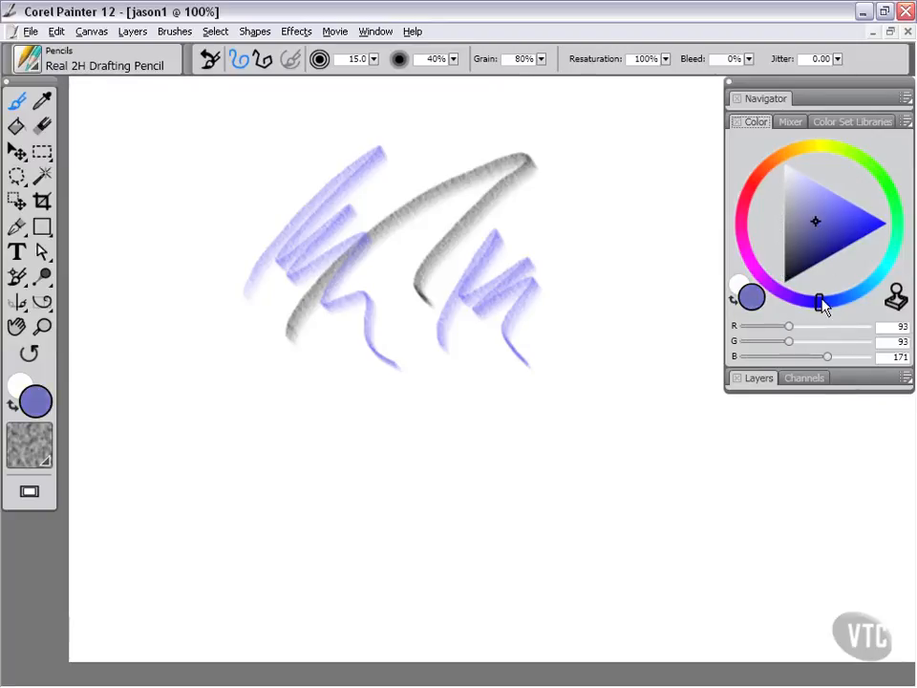
mouse_move(819, 301)
left_mouse_down()
mouse_move(884, 289)
mouse_move(895, 241)
mouse_move(877, 289)
left_mouse_up()
mouse_move(817, 223)
left_mouse_down()
mouse_move(857, 219)
mouse_move(841, 218)
left_mouse_up()
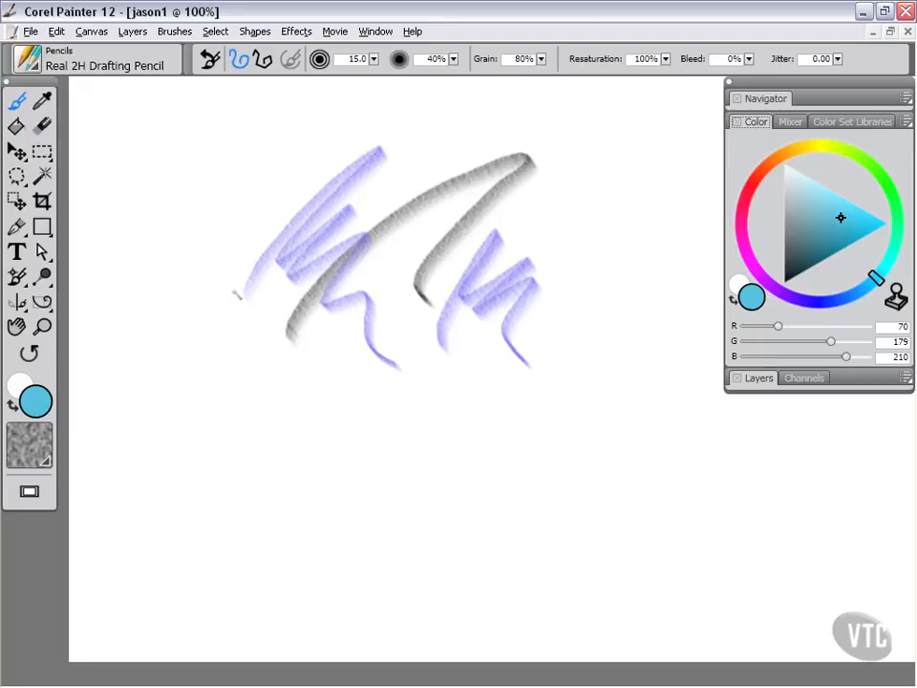
Step: Clear the canvas of all strokes
left_click(56, 35)
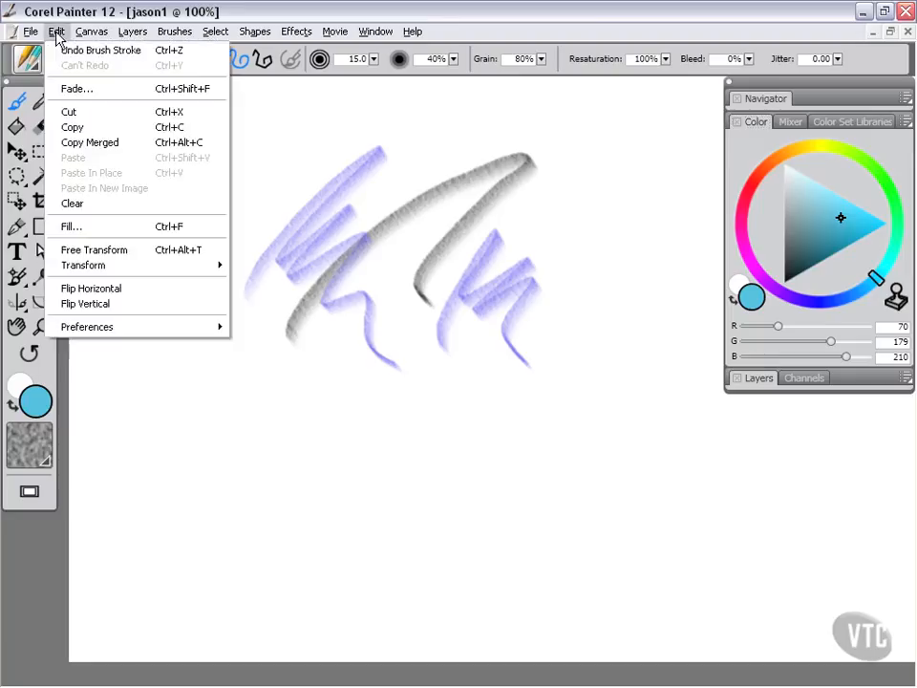
left_click(82, 203)
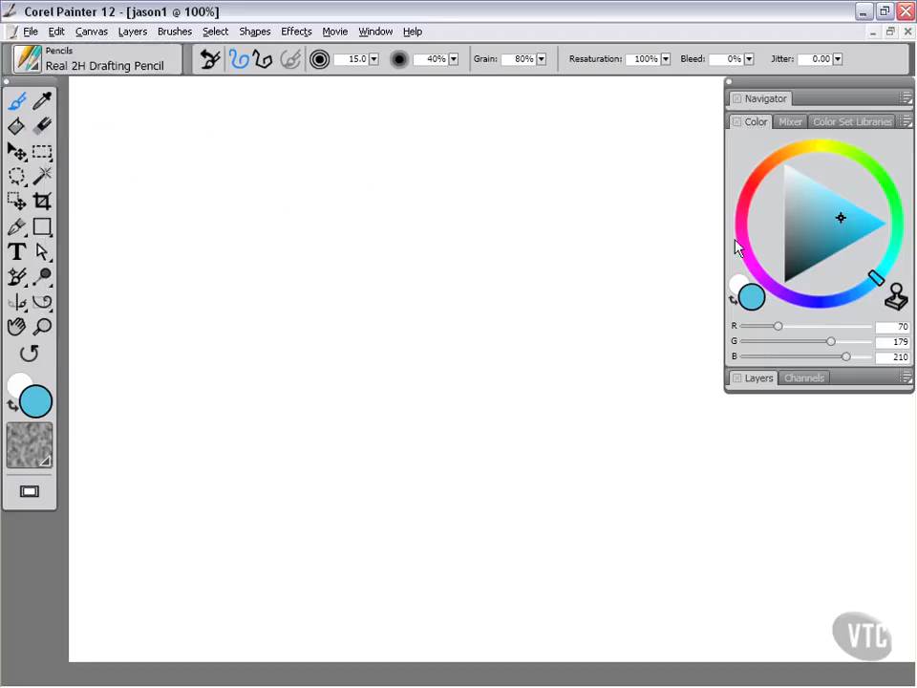
Step: Open the brush selector and choose the Acrylics category with its Bristle Brush
left_click(29, 60)
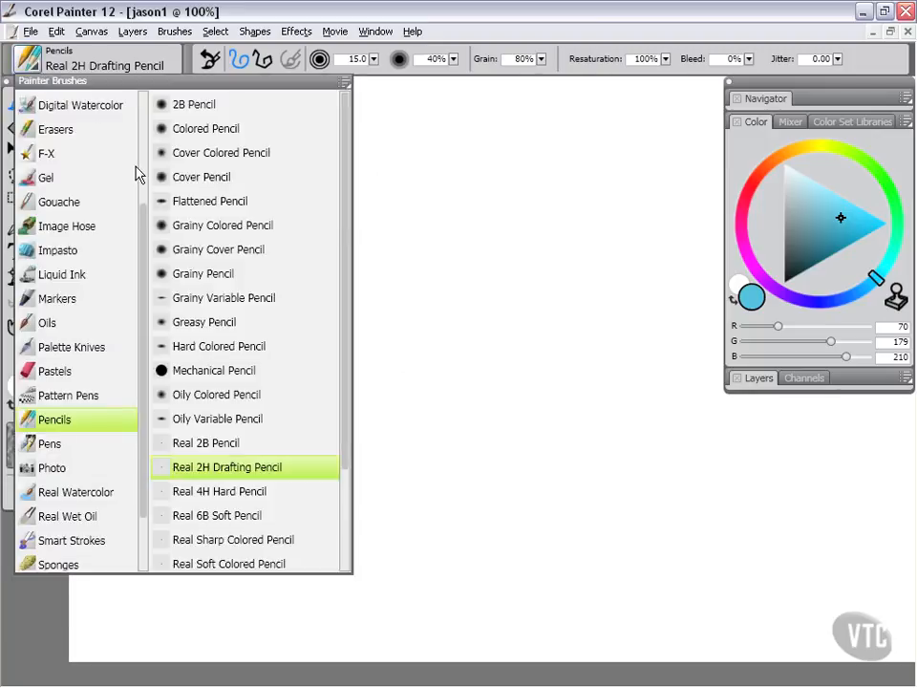
mouse_move(145, 215)
left_mouse_down()
mouse_move(143, 149)
mouse_move(127, 88)
left_mouse_up()
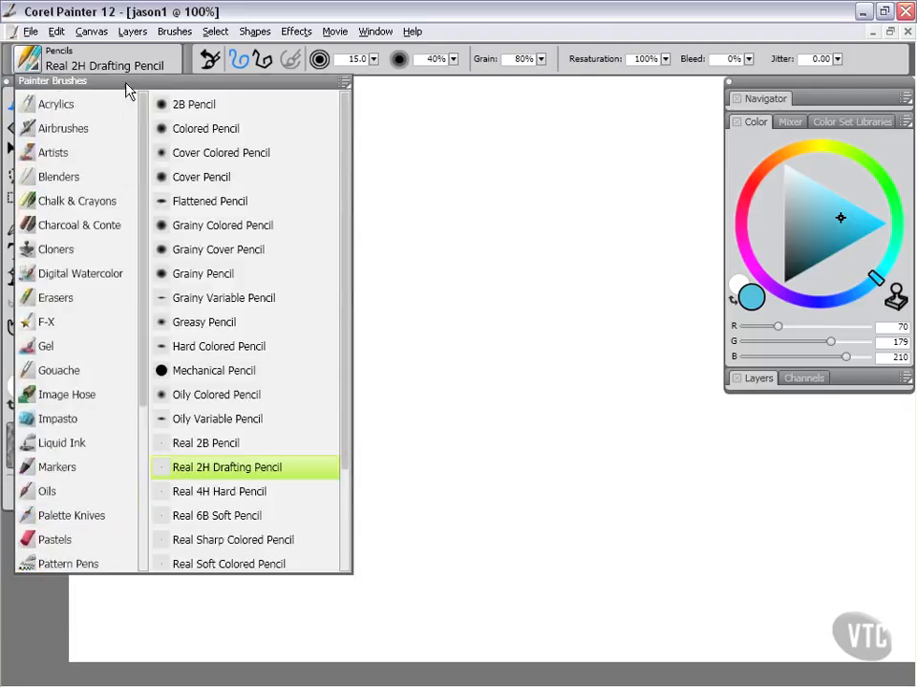
left_click(48, 108)
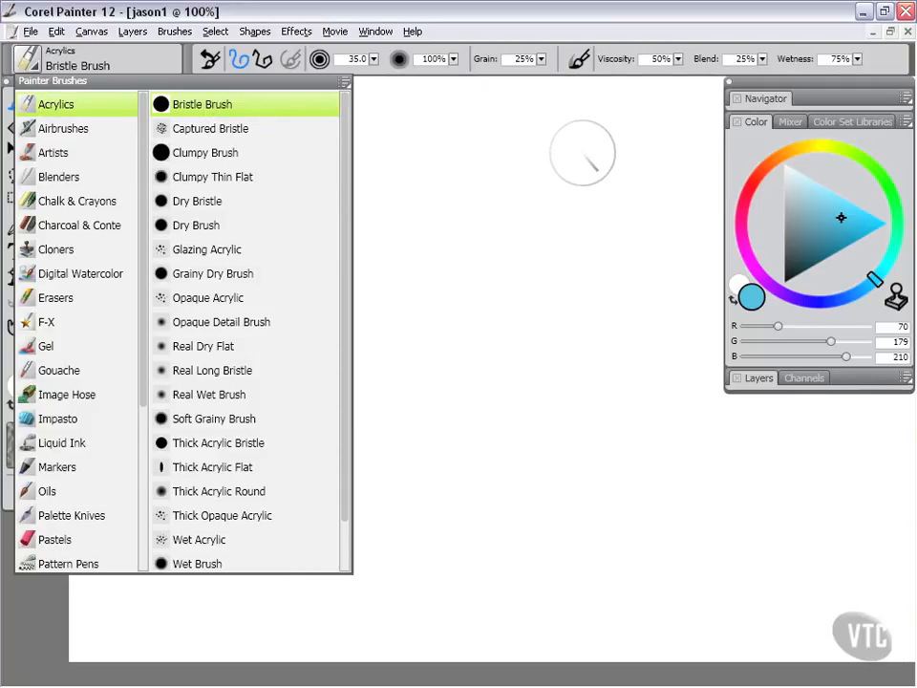
Step: Open the General brush control panel, turn off Multicore, and close the panel
left_click(504, 168)
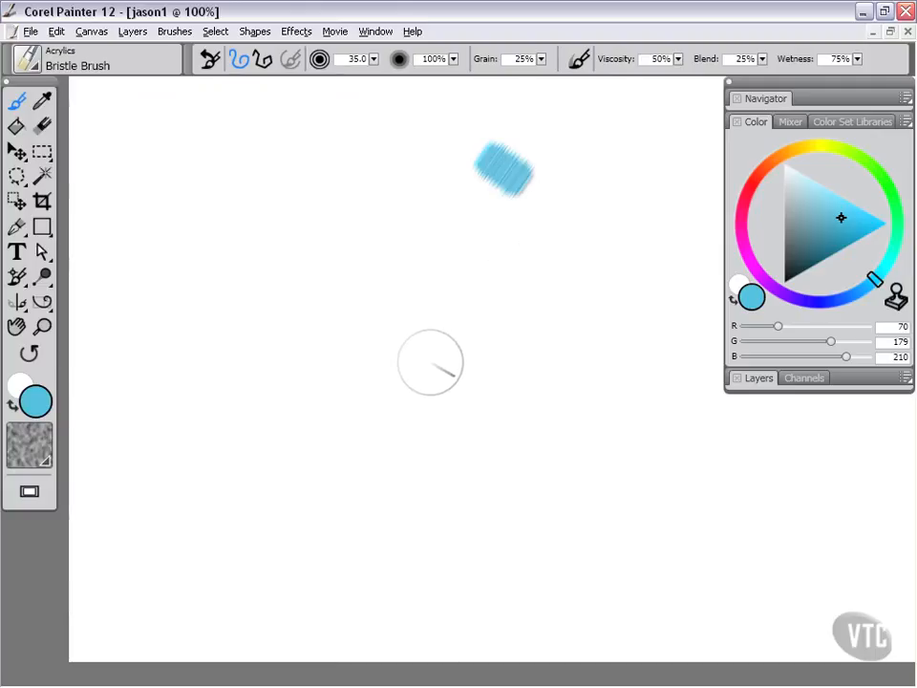
left_click(378, 32)
mouse_move(475, 313)
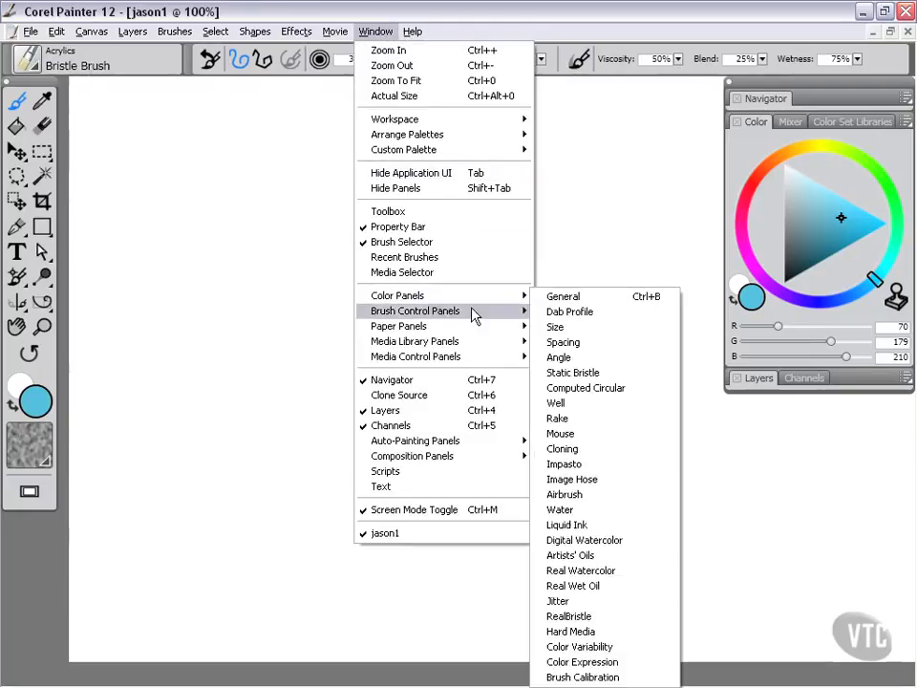
left_click(566, 297)
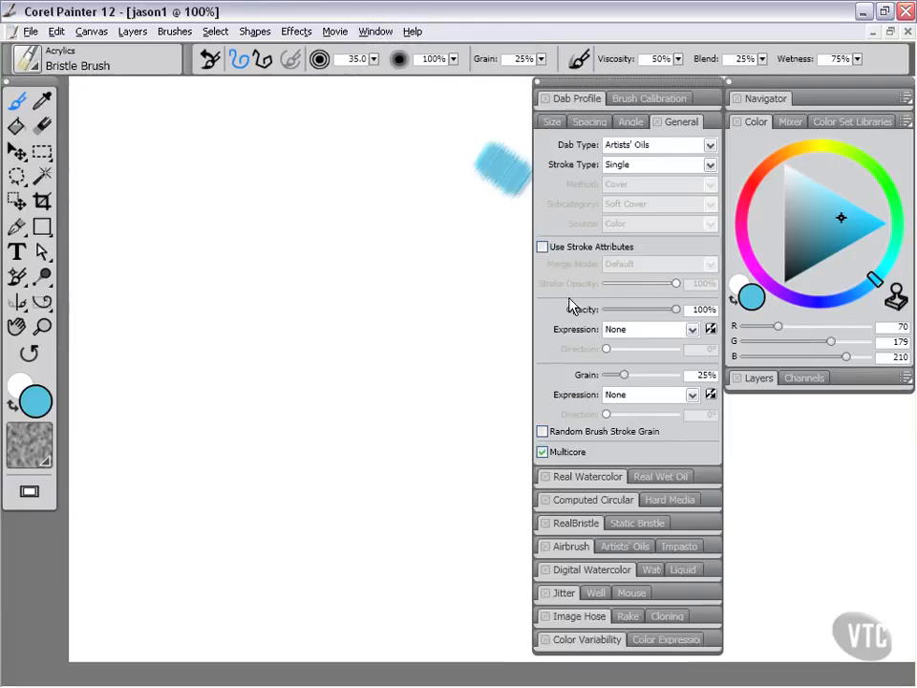
left_click(543, 453)
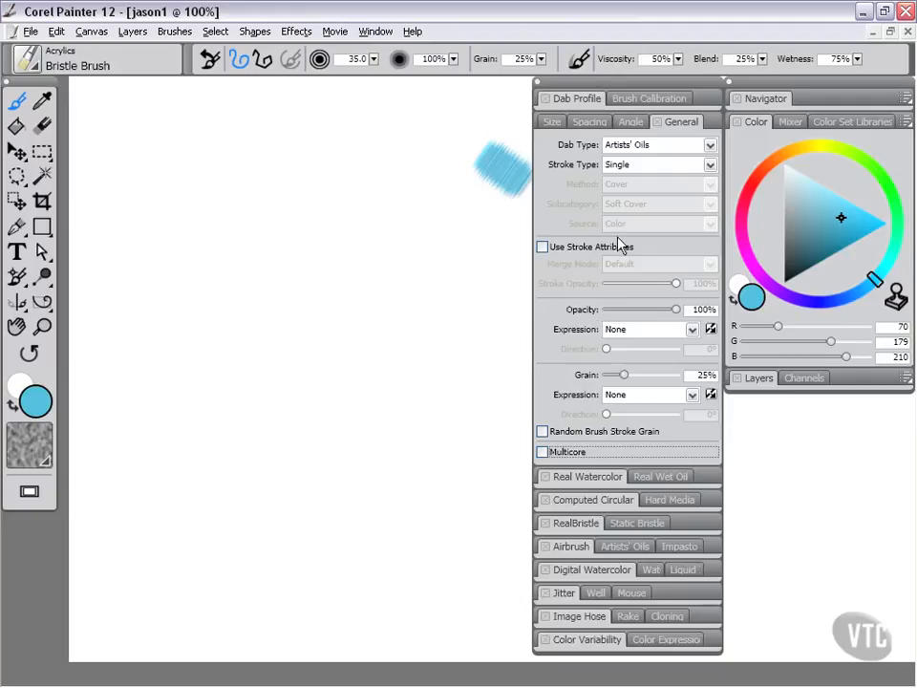
left_click(538, 88)
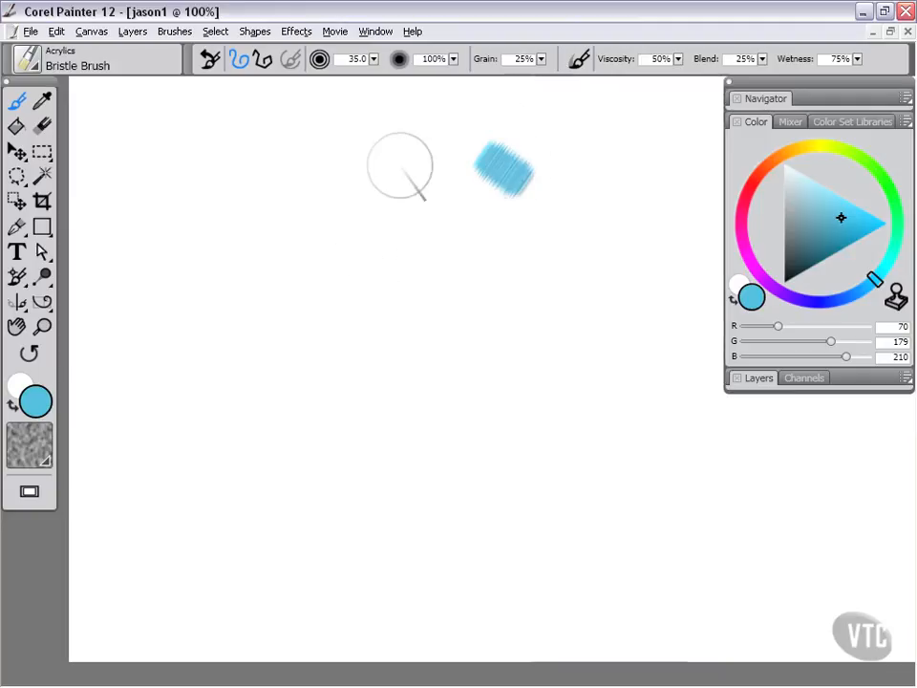
Step: Paint broad Bristle Brush strokes in cyan, then switch to an orange of R 211, G 102, B 69 and keep painting
mouse_move(406, 143)
left_mouse_down()
mouse_move(335, 248)
mouse_move(409, 215)
mouse_move(440, 237)
mouse_move(419, 292)
mouse_move(442, 366)
mouse_move(393, 268)
mouse_move(393, 310)
mouse_move(426, 236)
mouse_move(390, 271)
mouse_move(400, 304)
mouse_move(439, 220)
mouse_move(406, 349)
mouse_move(345, 271)
mouse_move(376, 195)
mouse_move(414, 285)
mouse_move(427, 236)
mouse_move(382, 265)
mouse_move(415, 295)
mouse_move(362, 395)
mouse_move(370, 399)
mouse_move(440, 277)
mouse_move(442, 371)
mouse_move(431, 261)
mouse_move(463, 395)
mouse_move(392, 361)
mouse_move(363, 396)
mouse_move(433, 451)
mouse_move(347, 392)
mouse_move(400, 382)
mouse_move(439, 353)
mouse_move(531, 373)
mouse_move(494, 398)
mouse_move(493, 251)
mouse_move(534, 339)
mouse_move(499, 440)
mouse_move(495, 327)
mouse_move(462, 522)
left_mouse_up()
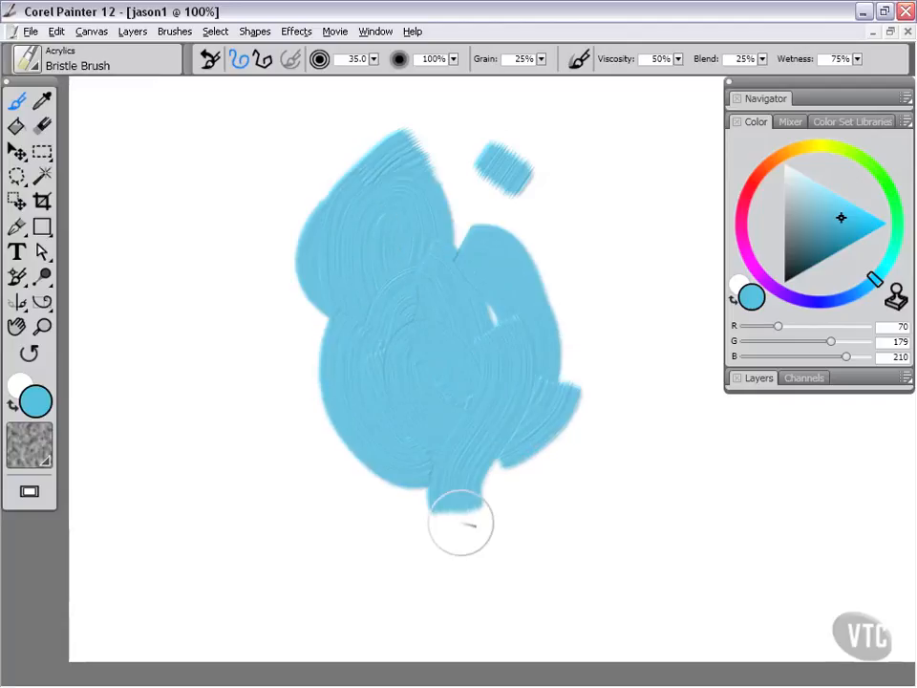
left_click(768, 176)
mouse_move(526, 379)
left_mouse_down()
mouse_move(369, 348)
mouse_move(460, 287)
mouse_move(486, 467)
mouse_move(447, 389)
mouse_move(412, 450)
mouse_move(411, 421)
mouse_move(414, 491)
mouse_move(378, 251)
mouse_move(407, 160)
mouse_move(349, 283)
mouse_move(518, 313)
mouse_move(533, 336)
mouse_move(525, 350)
mouse_move(569, 414)
mouse_move(489, 450)
left_mouse_up()
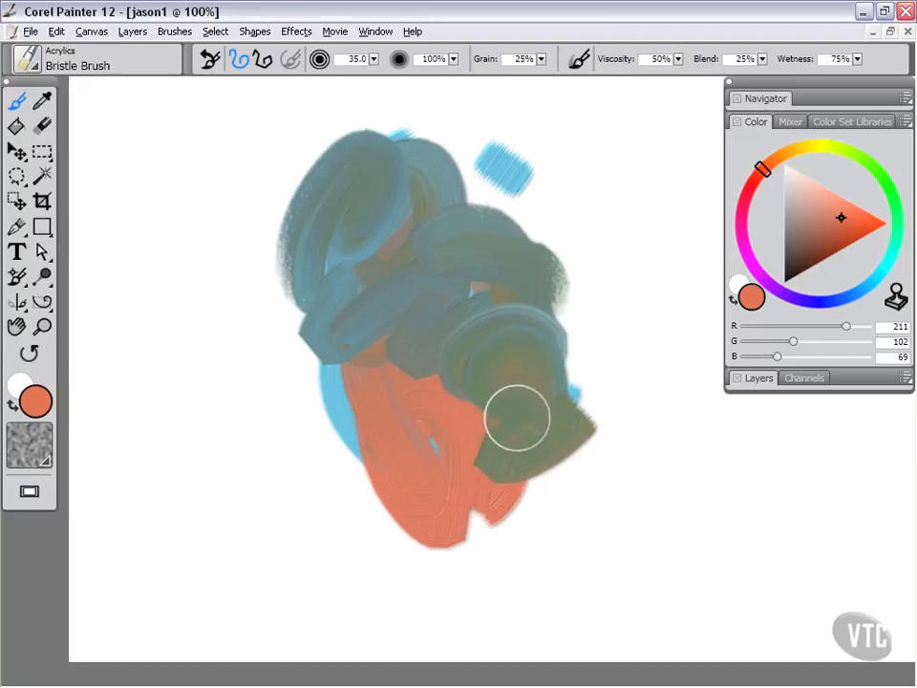
Step: Clear the canvas, then select the Real 2B Pencil from the Pencils brush category
left_click(56, 31)
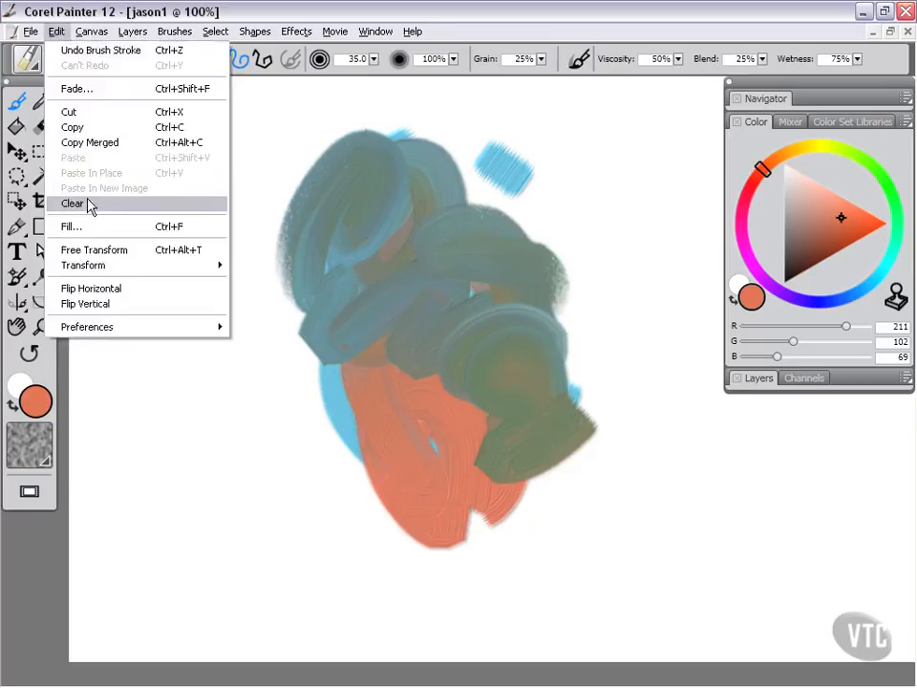
left_click(71, 201)
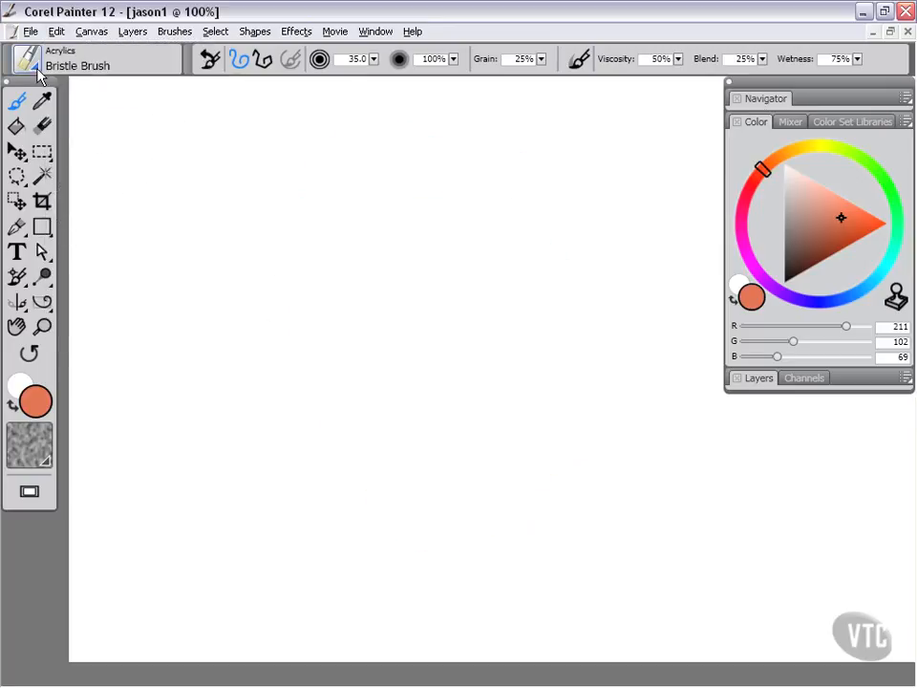
left_click(28, 59)
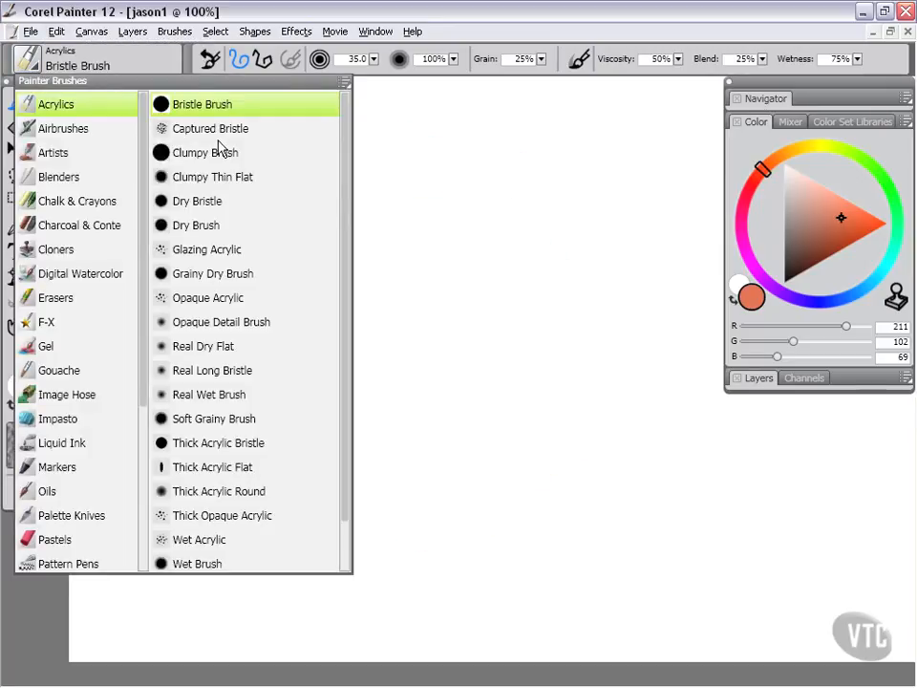
left_click_drag(142, 284, 153, 406)
left_click(63, 396)
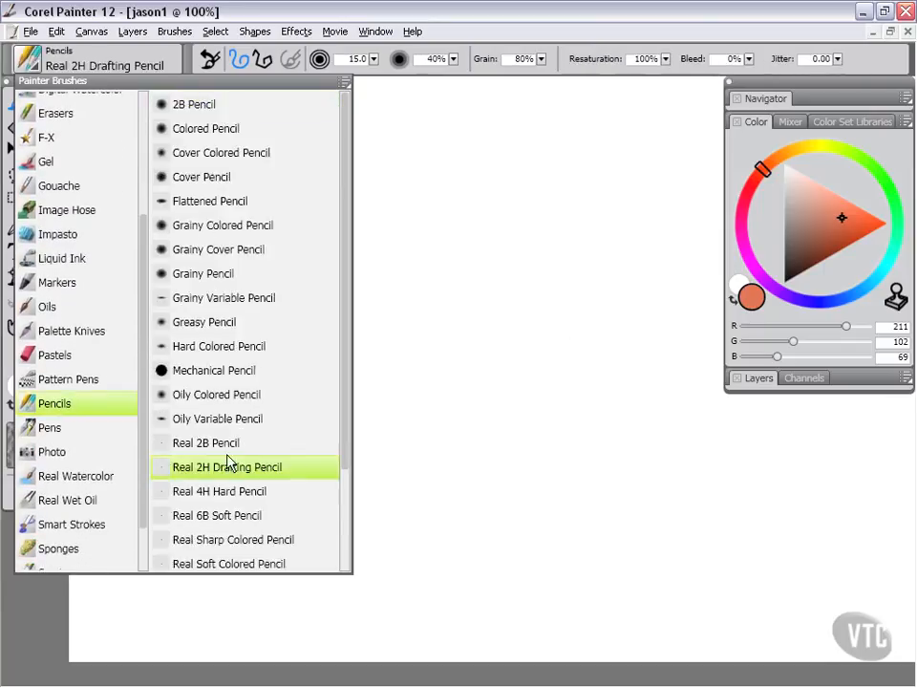
left_click(219, 443)
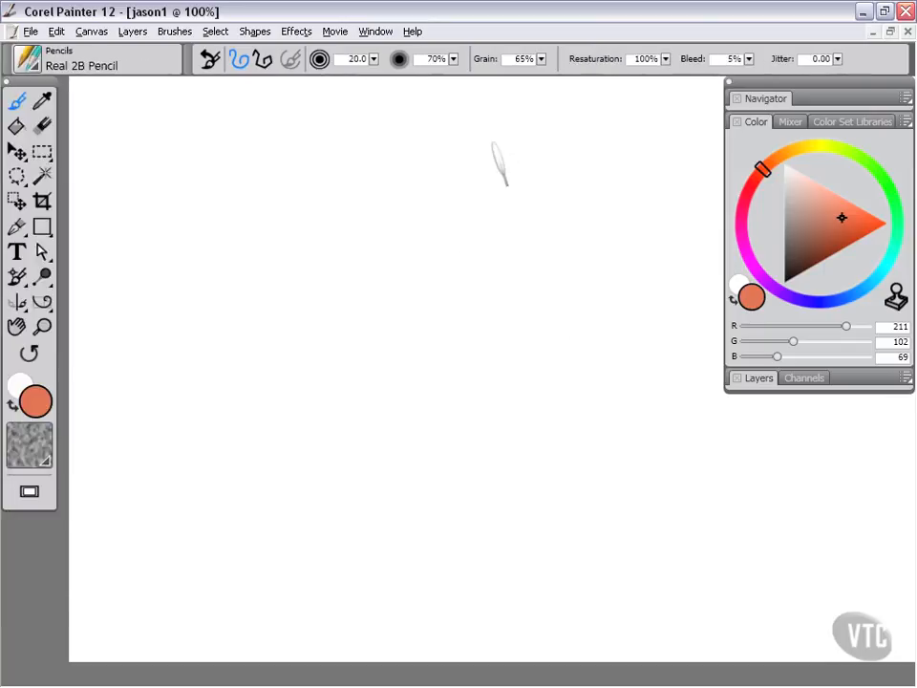
Step: Scribble pencil strokes in orange, then in pale pink (R 223, G 193, B 185) and near-white (R 248, G 248, B 248)
mouse_move(507, 184)
left_mouse_down()
mouse_move(385, 281)
mouse_move(372, 332)
mouse_move(450, 348)
mouse_move(456, 272)
mouse_move(403, 137)
mouse_move(484, 153)
mouse_move(532, 250)
mouse_move(499, 379)
left_mouse_up()
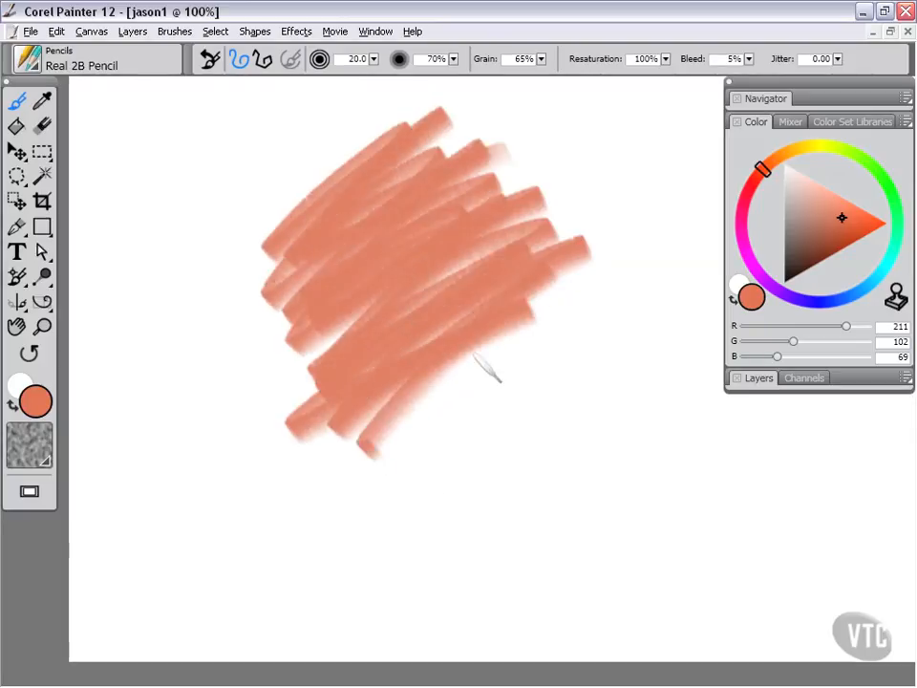
left_click_drag(583, 304, 542, 476)
left_click_drag(818, 216, 798, 189)
mouse_move(287, 335)
left_mouse_down()
mouse_move(478, 178)
mouse_move(543, 181)
mouse_move(419, 359)
mouse_move(328, 369)
mouse_move(296, 267)
mouse_move(373, 356)
mouse_move(548, 315)
mouse_move(543, 413)
mouse_move(494, 506)
left_mouse_up()
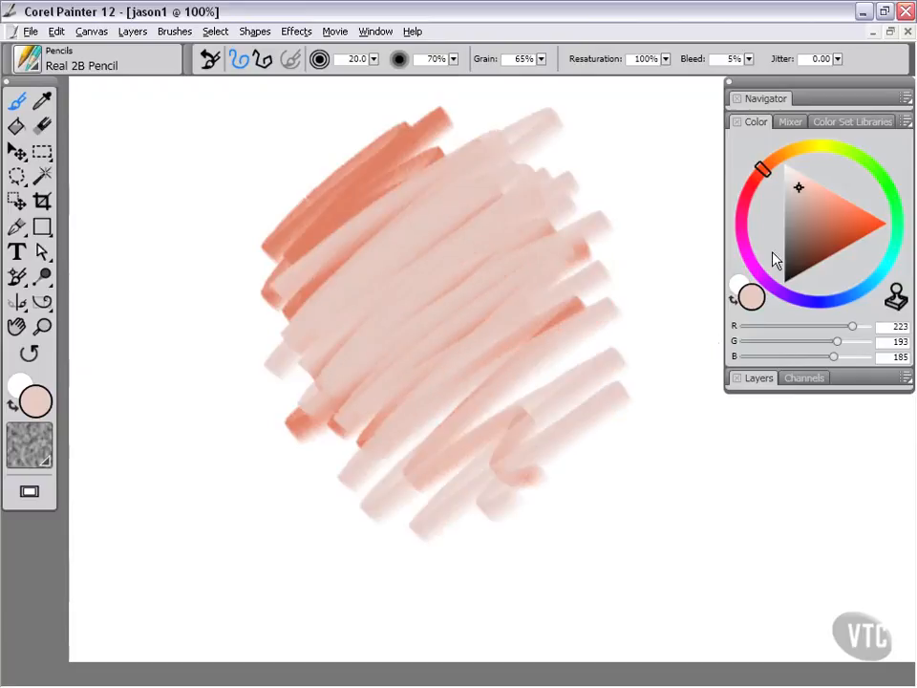
left_click_drag(801, 194, 783, 167)
mouse_move(549, 177)
left_mouse_down()
mouse_move(496, 188)
mouse_move(402, 325)
mouse_move(377, 467)
mouse_move(435, 538)
left_mouse_up()
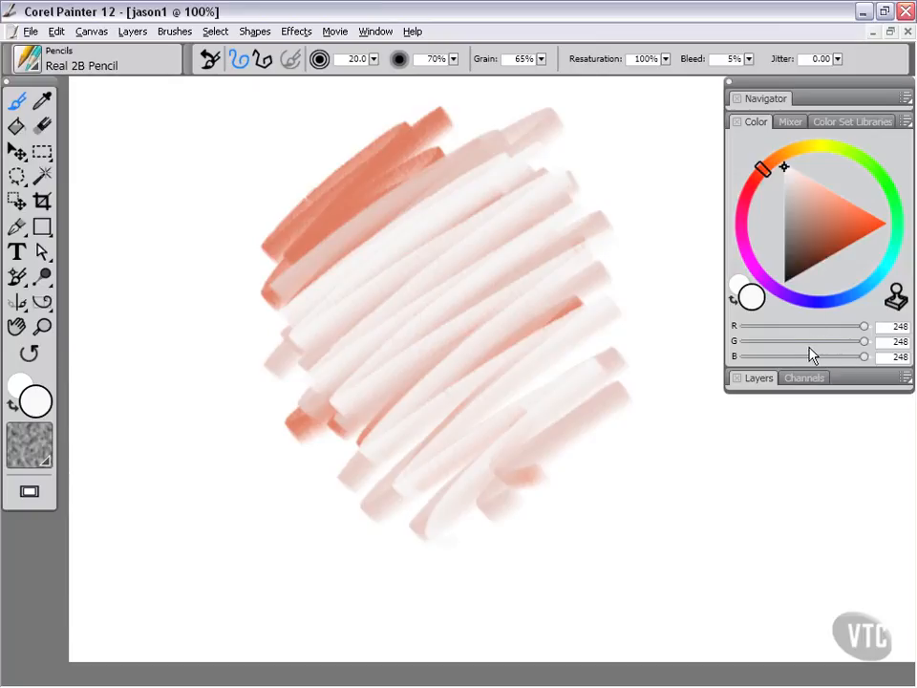
Step: Switch back to the Acrylics Bristle Brush and paint near-white strokes over the pencil hatching
left_click(33, 65)
left_click_drag(145, 223, 143, 98)
left_click(59, 104)
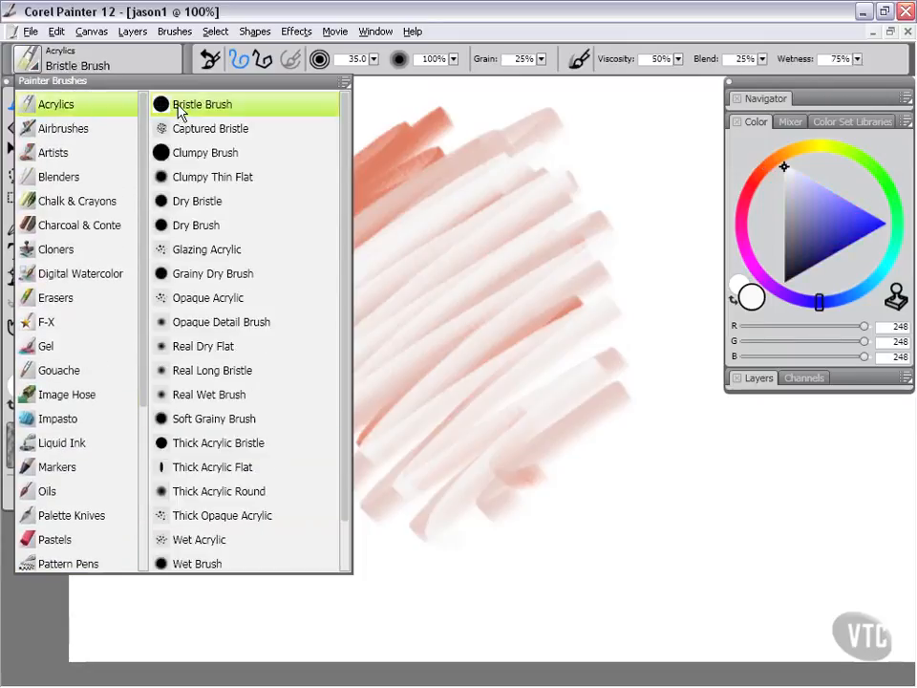
mouse_move(482, 265)
left_mouse_down()
mouse_move(486, 353)
mouse_move(431, 315)
mouse_move(504, 293)
mouse_move(429, 220)
mouse_move(367, 354)
mouse_move(411, 434)
mouse_move(456, 398)
mouse_move(475, 332)
mouse_move(461, 245)
mouse_move(490, 221)
mouse_move(516, 245)
mouse_move(416, 243)
mouse_move(378, 402)
mouse_move(424, 462)
mouse_move(470, 434)
mouse_move(561, 405)
mouse_move(543, 370)
mouse_move(419, 308)
mouse_move(386, 377)
mouse_move(451, 413)
mouse_move(465, 408)
mouse_move(459, 415)
mouse_move(430, 398)
mouse_move(417, 287)
mouse_move(480, 247)
mouse_move(504, 300)
mouse_move(475, 256)
mouse_move(398, 362)
mouse_move(408, 429)
mouse_move(389, 428)
mouse_move(368, 380)
mouse_move(412, 277)
mouse_move(487, 284)
left_mouse_up()
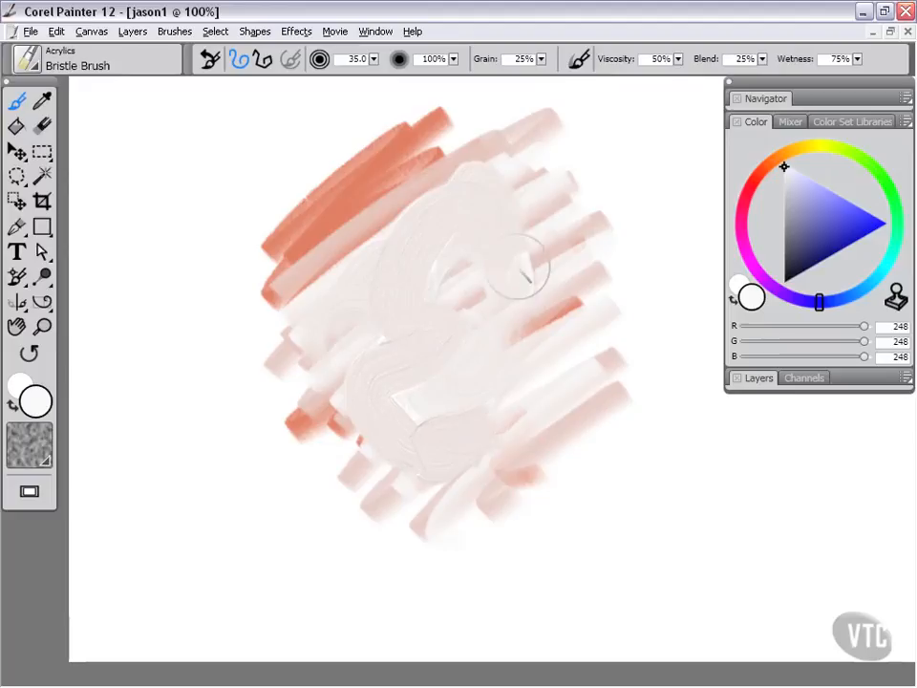
mouse_move(463, 462)
left_mouse_down()
mouse_move(454, 477)
mouse_move(409, 491)
mouse_move(362, 450)
left_mouse_up()
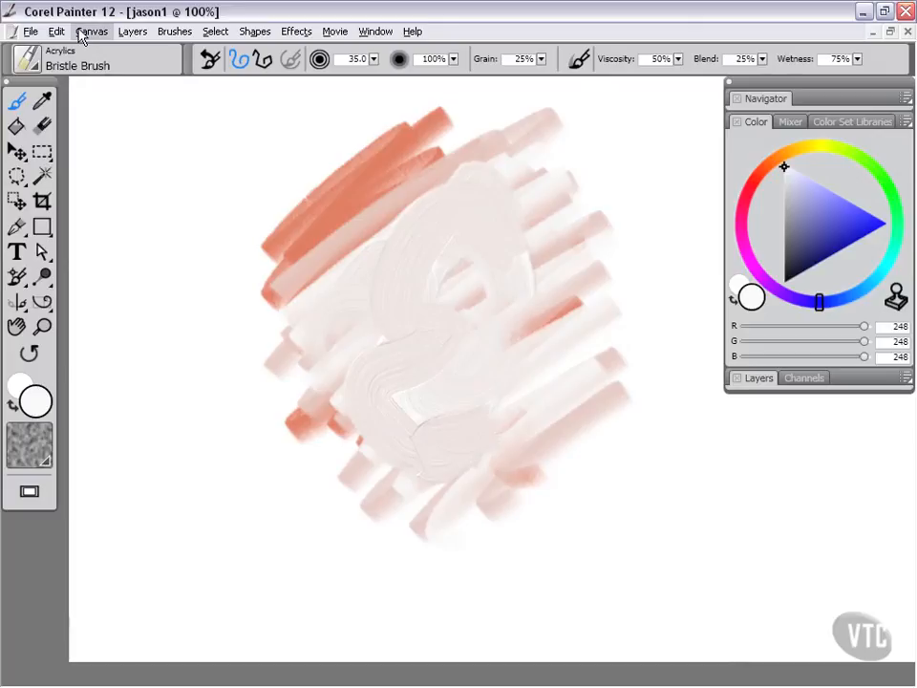
Step: Try to clear the impasto from the canvas
left_click(57, 31)
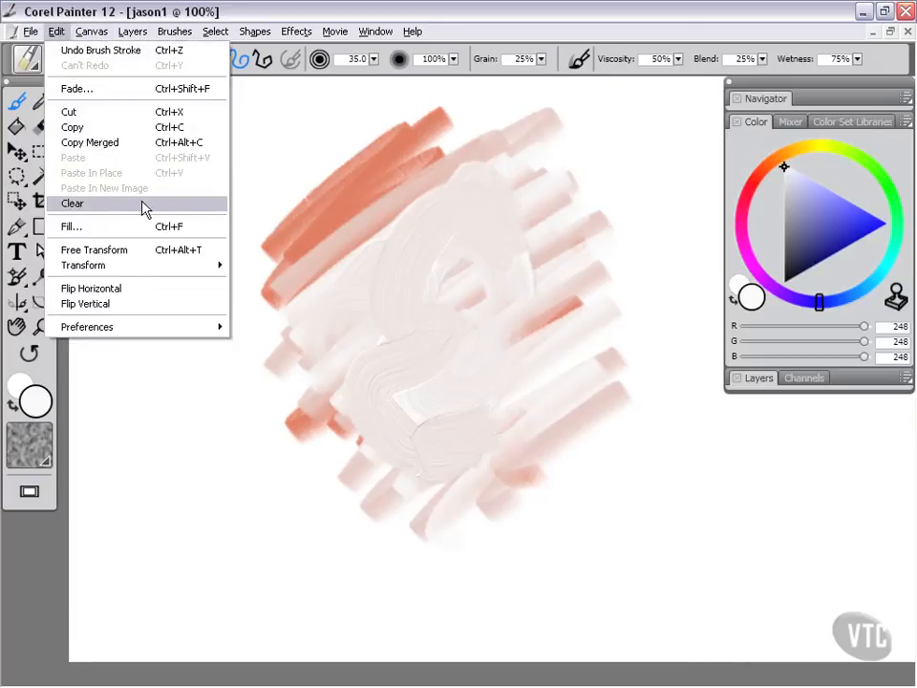
mouse_move(91, 27)
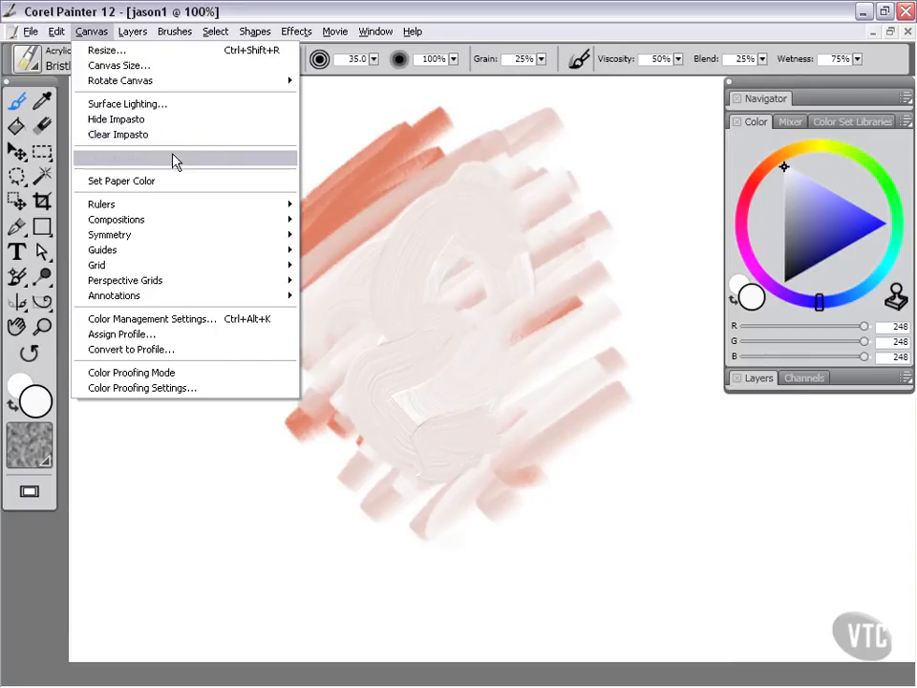
left_click(123, 135)
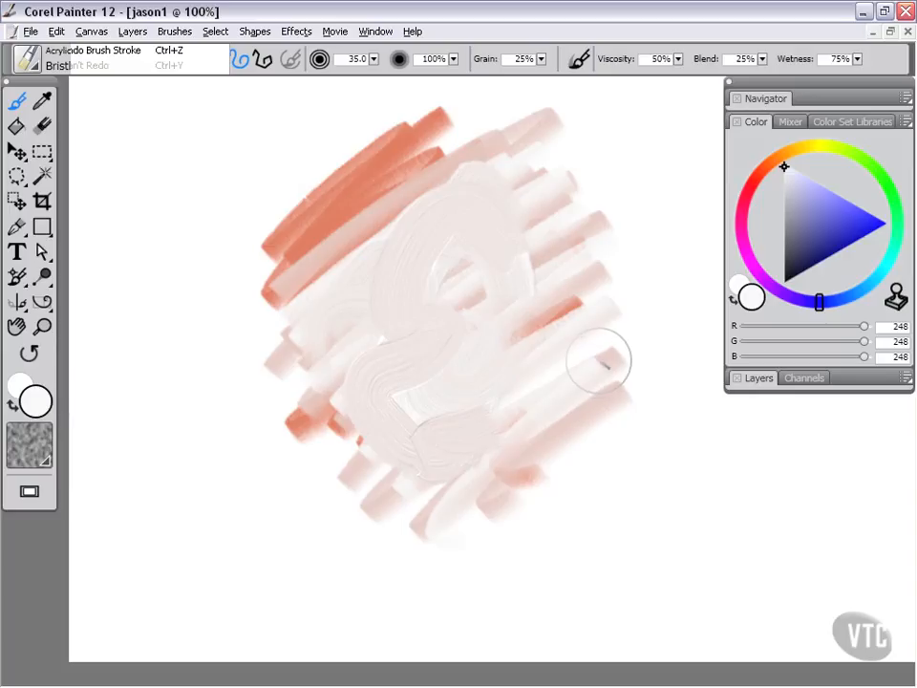
left_click(55, 39)
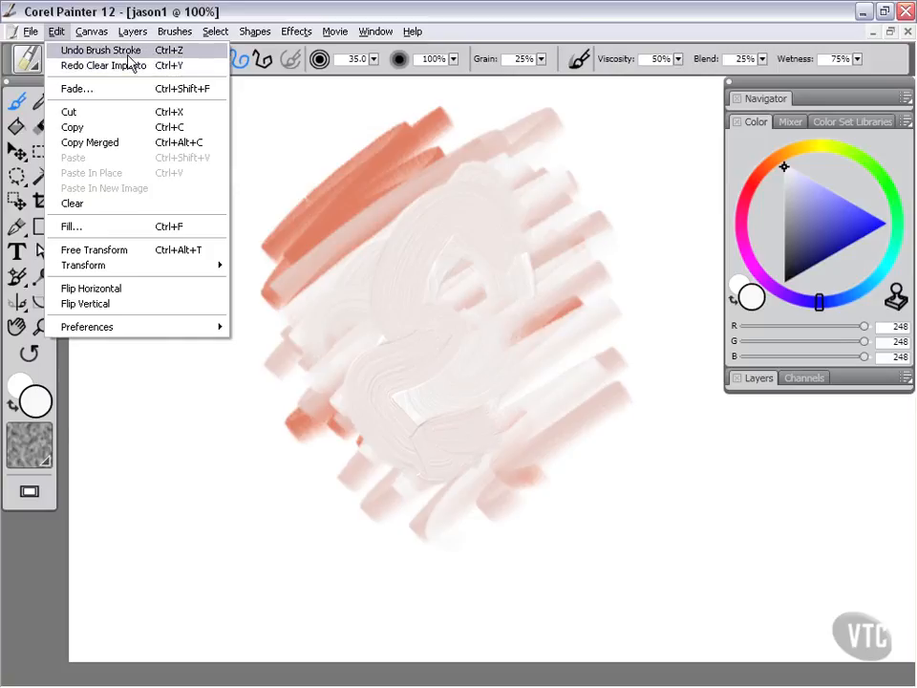
left_click(315, 12)
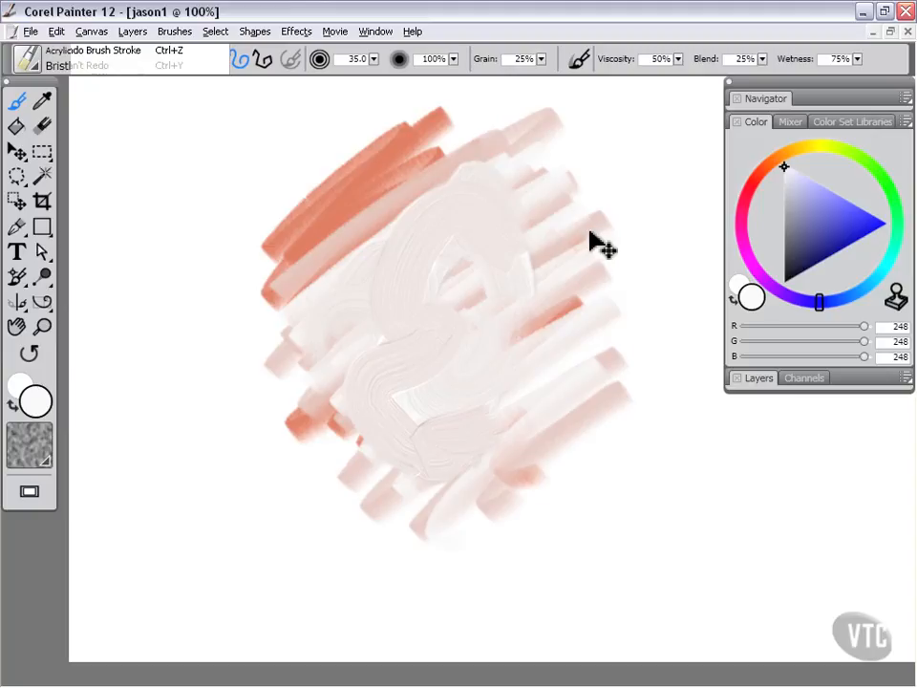
key("ctrl+y")
key("ctrl+z")
Step: Paint blue strokes of R 82, G 82, B 254 across the centre and hide the impasto
mouse_move(438, 435)
left_mouse_down()
mouse_move(428, 360)
mouse_move(448, 267)
mouse_move(436, 279)
mouse_move(418, 249)
mouse_move(444, 308)
left_mouse_up()
mouse_move(449, 258)
left_mouse_down()
mouse_move(504, 294)
mouse_move(437, 265)
mouse_move(474, 184)
mouse_move(509, 147)
mouse_move(414, 224)
mouse_move(399, 170)
mouse_move(340, 286)
mouse_move(363, 225)
mouse_move(497, 286)
mouse_move(516, 352)
mouse_move(538, 368)
mouse_move(516, 281)
mouse_move(514, 355)
mouse_move(482, 233)
mouse_move(478, 417)
left_mouse_up()
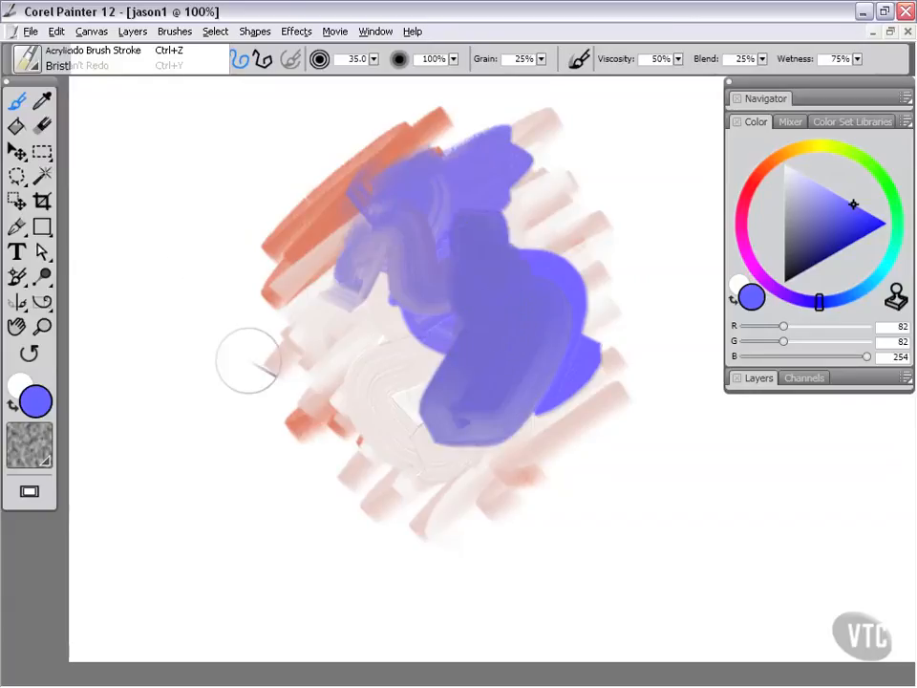
left_click(93, 34)
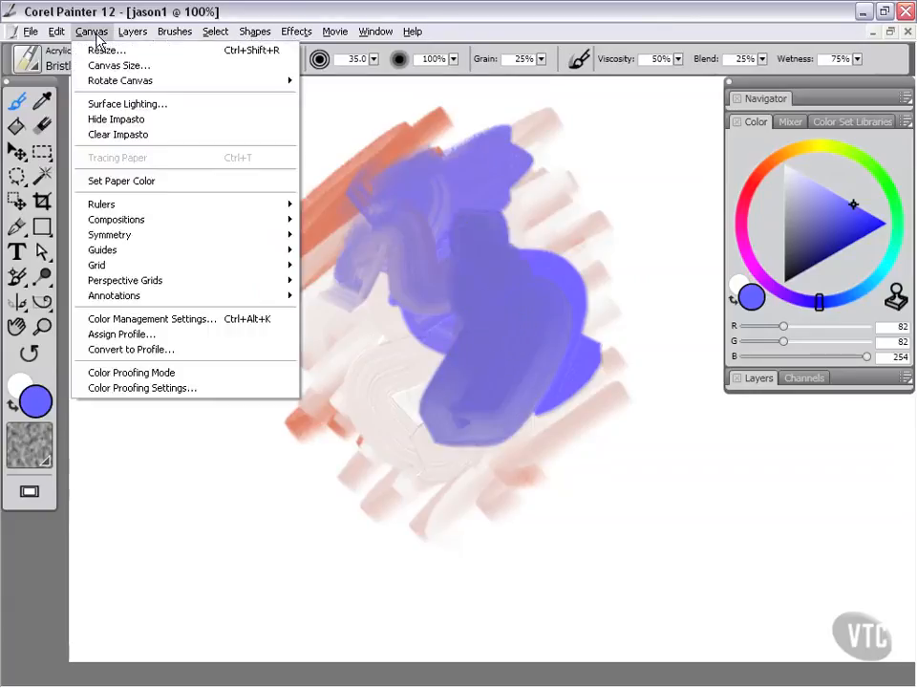
left_click(128, 121)
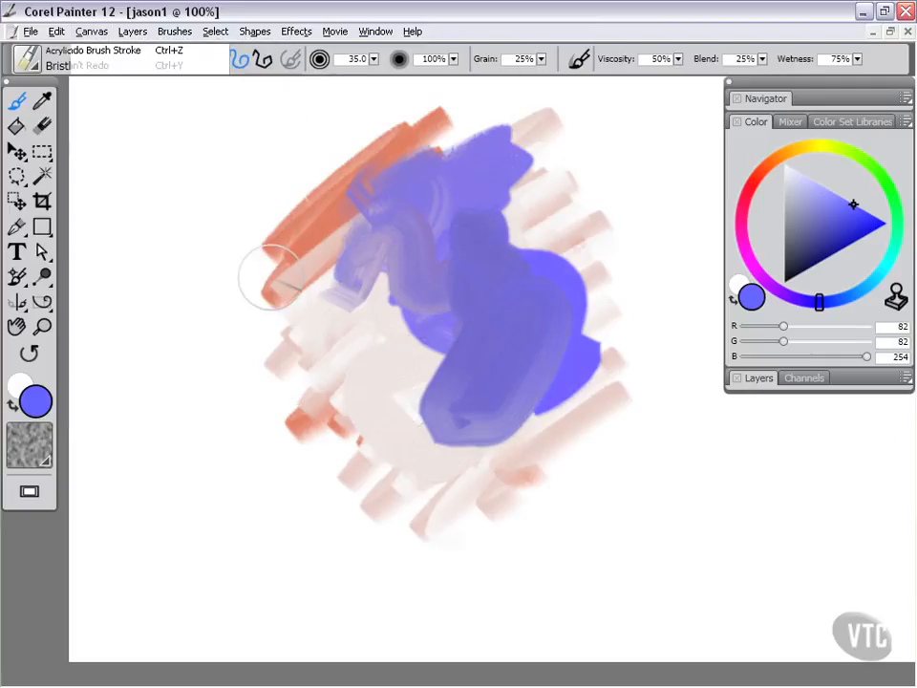
Step: Paint dark navy (R 3, G 3, B 87) and lavender (R 202, G 202, B 226) strokes over the blue
mouse_move(413, 313)
left_mouse_down()
mouse_move(484, 338)
mouse_move(512, 407)
left_mouse_up()
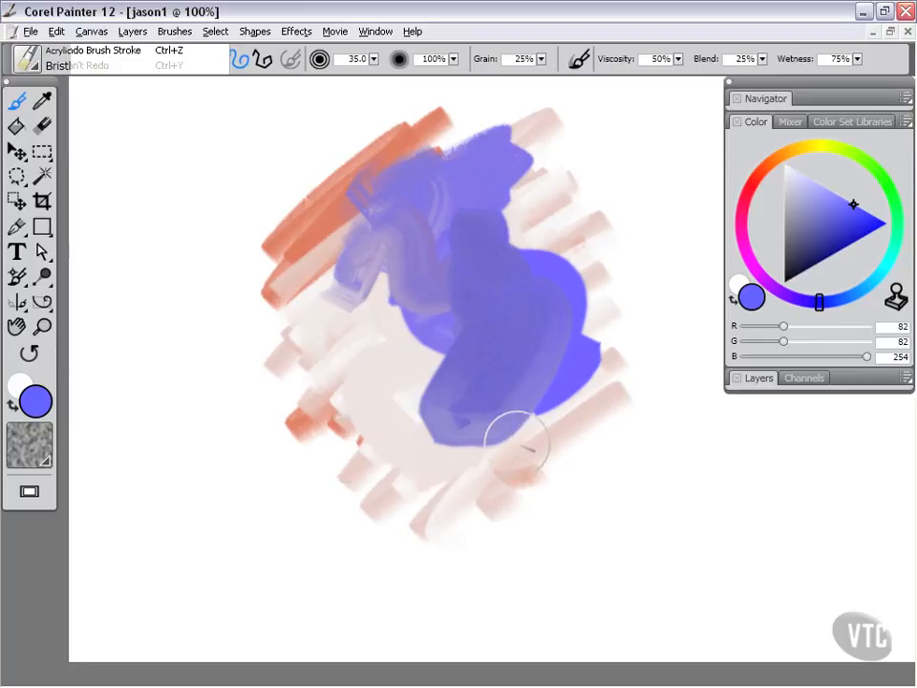
key("ctrl+z")
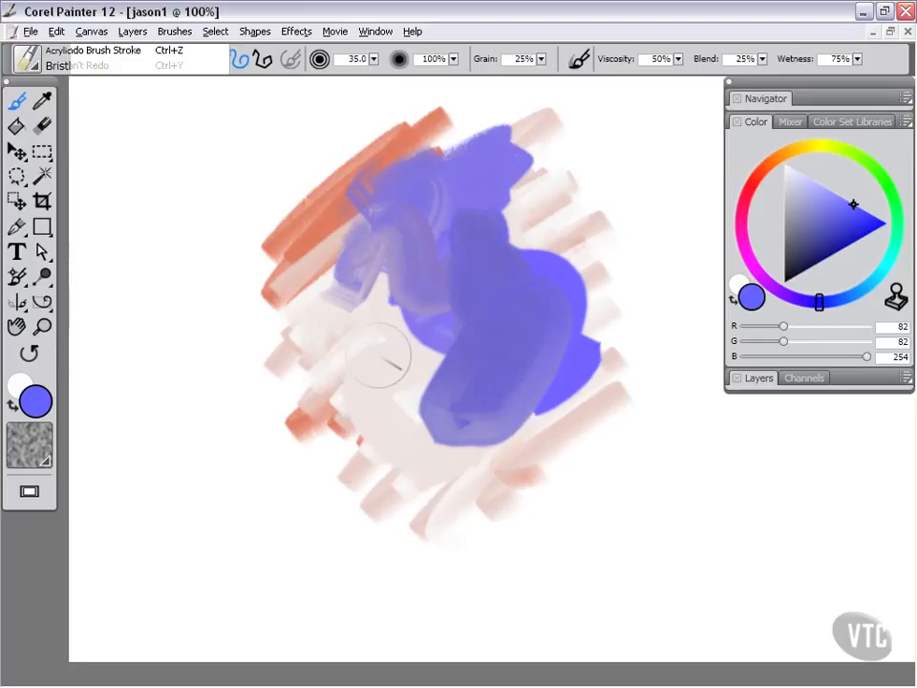
left_click(821, 264)
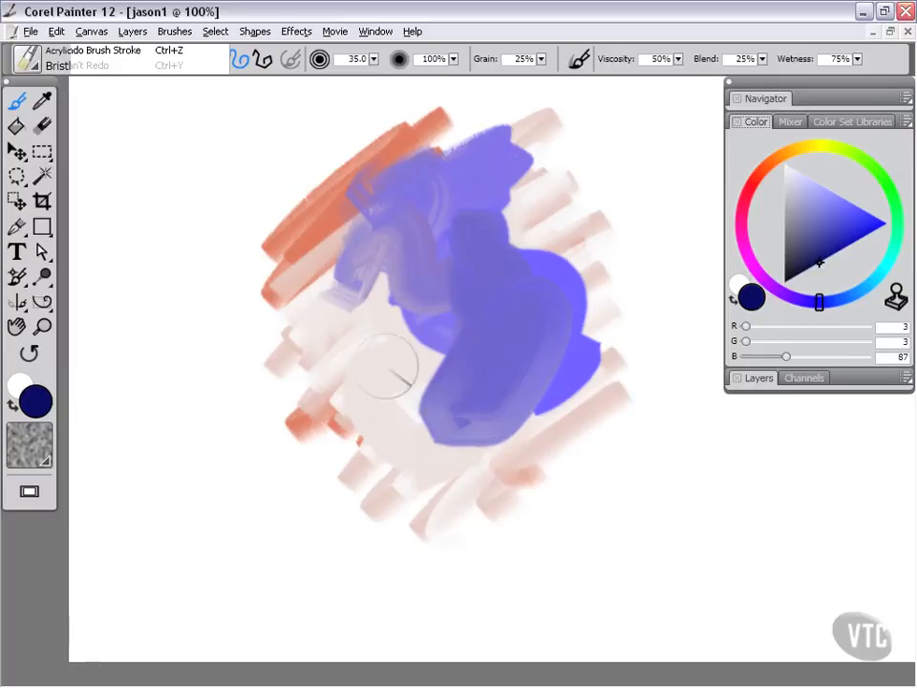
mouse_move(387, 368)
left_mouse_down()
mouse_move(430, 342)
mouse_move(436, 362)
mouse_move(482, 352)
mouse_move(487, 381)
mouse_move(502, 319)
mouse_move(473, 383)
left_mouse_up()
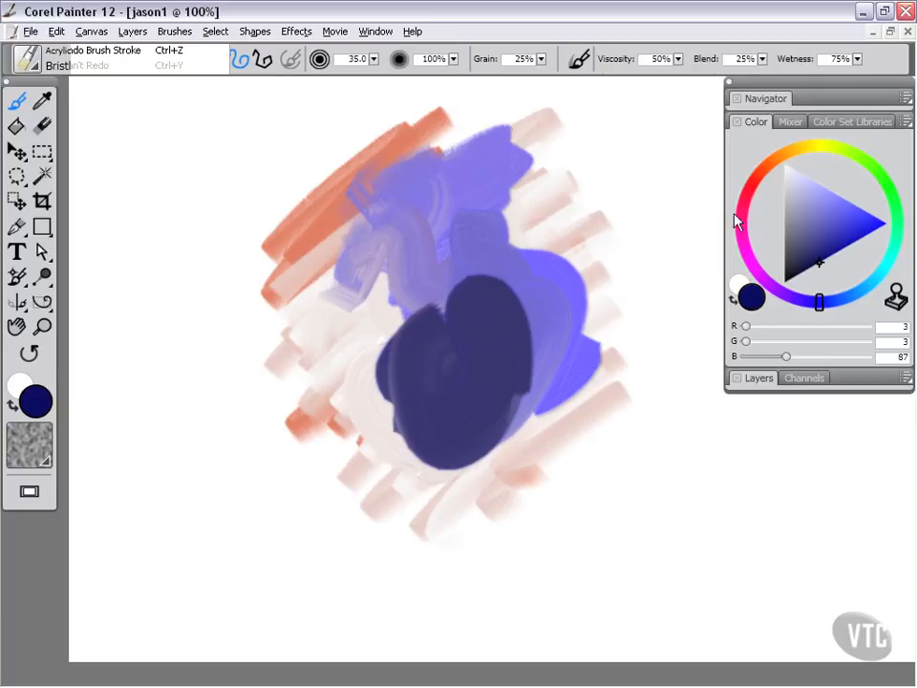
left_click(801, 186)
mouse_move(562, 299)
left_mouse_down()
mouse_move(472, 297)
mouse_move(427, 310)
mouse_move(485, 337)
mouse_move(420, 449)
mouse_move(446, 360)
mouse_move(520, 432)
mouse_move(431, 416)
mouse_move(410, 290)
left_mouse_up()
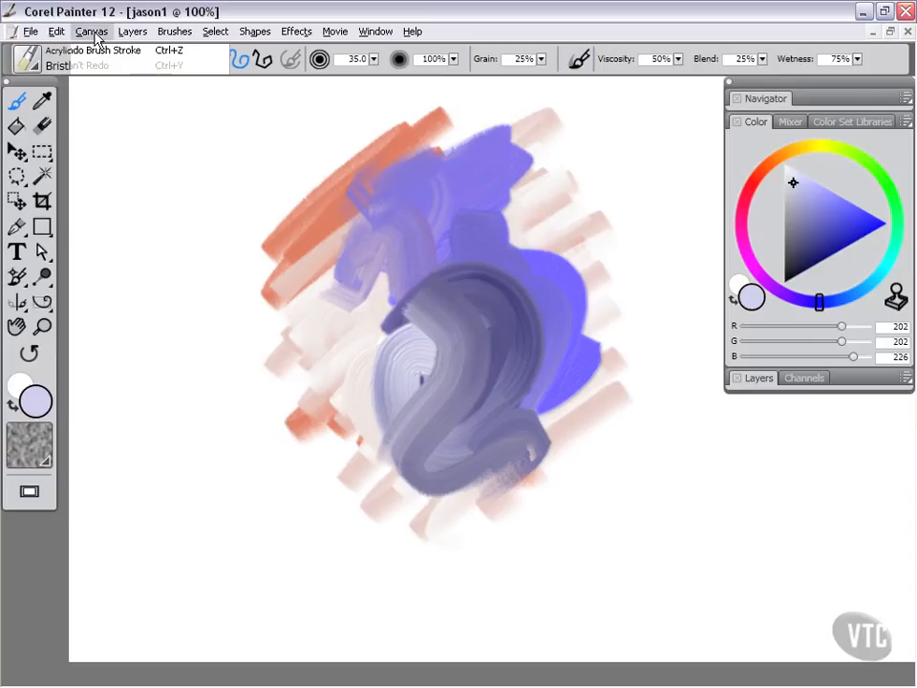
mouse_move(94, 36)
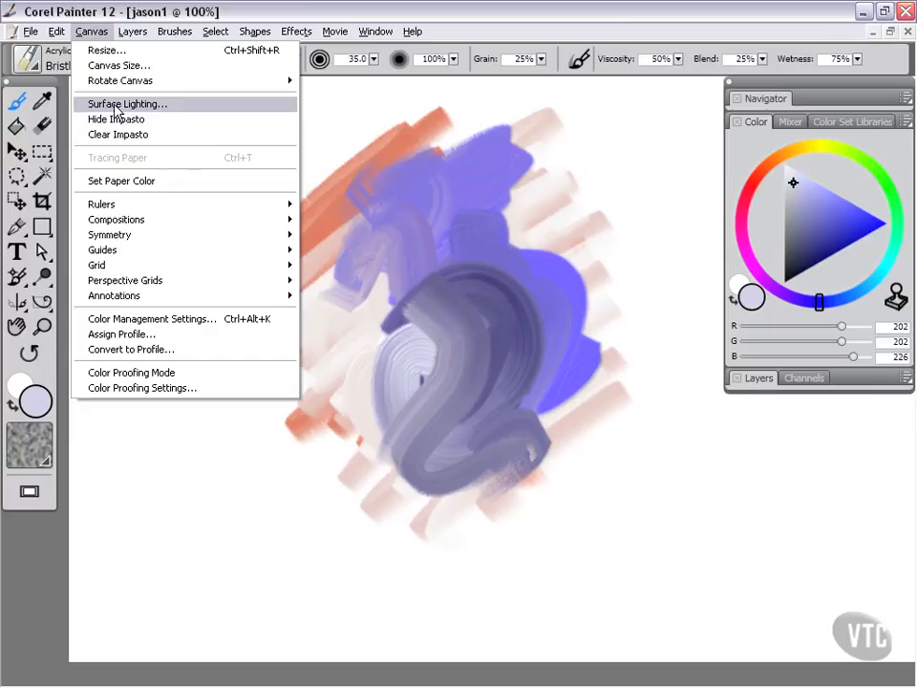
left_click(457, 14)
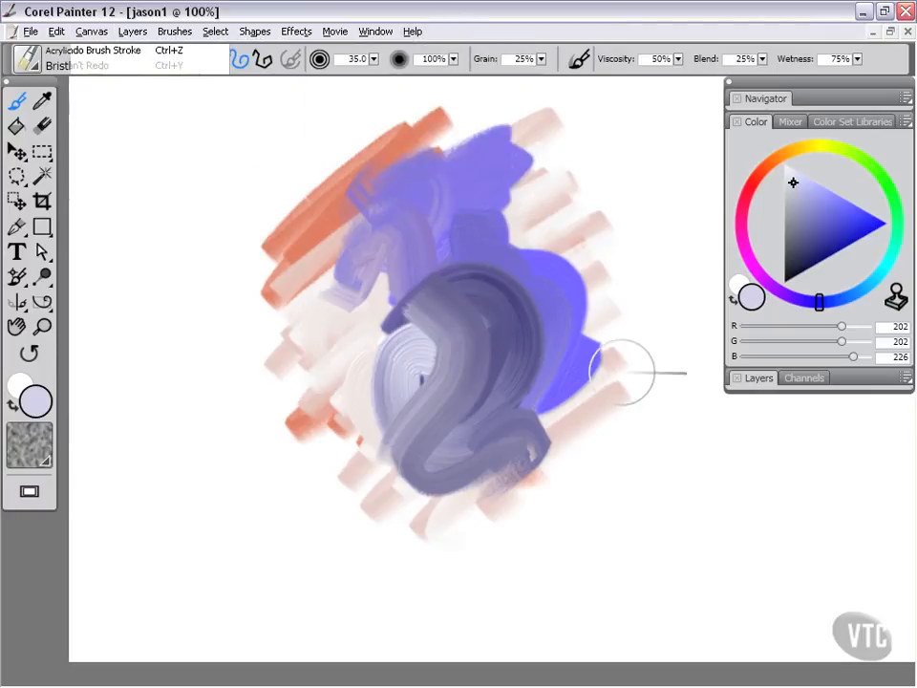